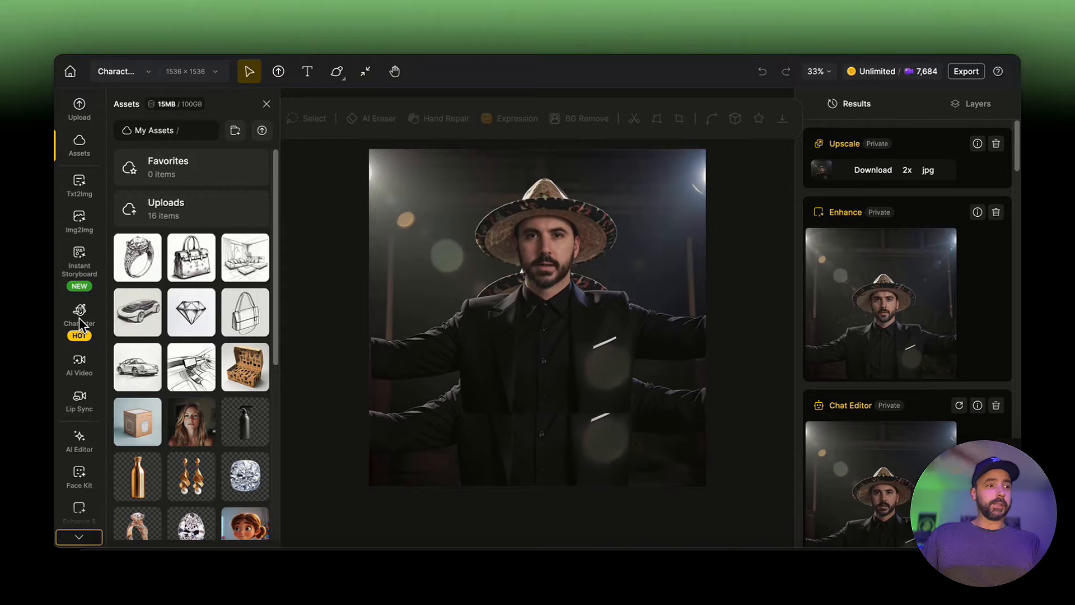
- Open the image-based character builder, examine its name field and reference image requirements, and close it without building a character
{"action": "left_click", "coordinate": [79, 324]}
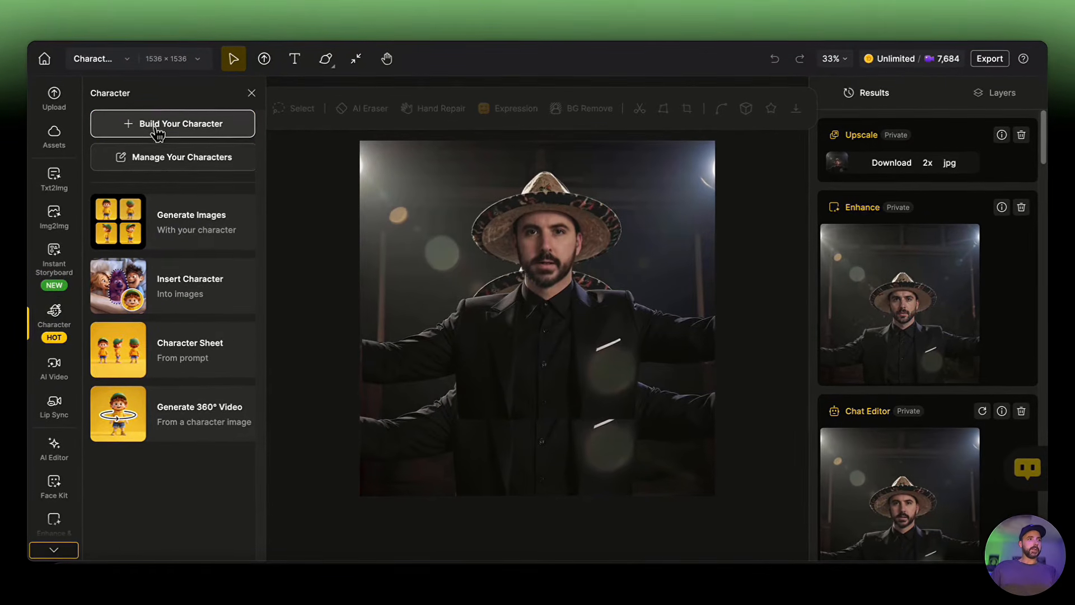
{"action": "left_click", "coordinate": [162, 128]}
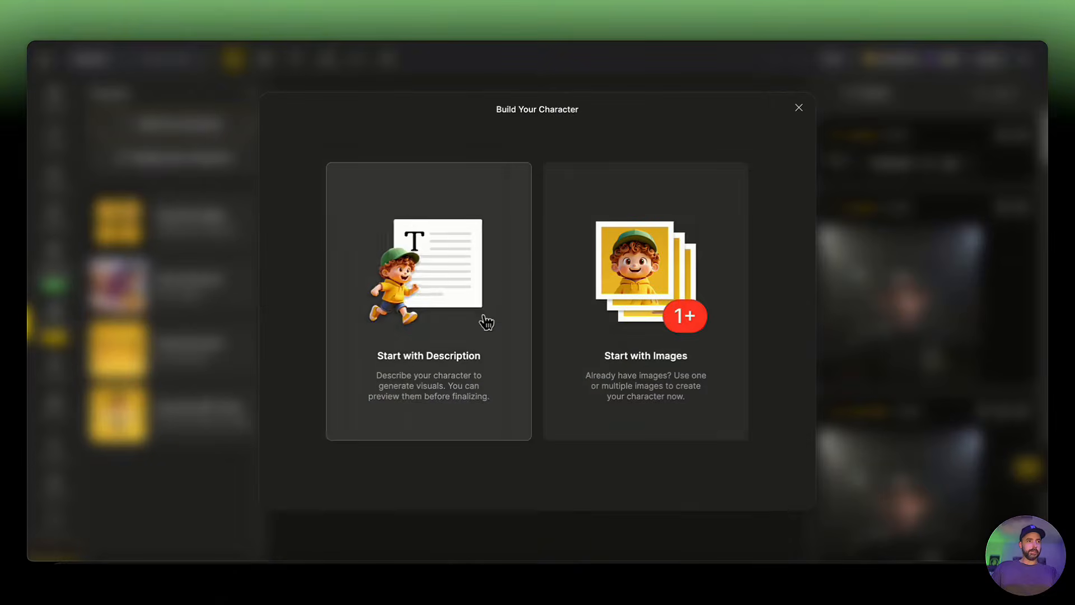
{"action": "left_click", "coordinate": [633, 281]}
{"action": "left_click", "coordinate": [416, 176]}
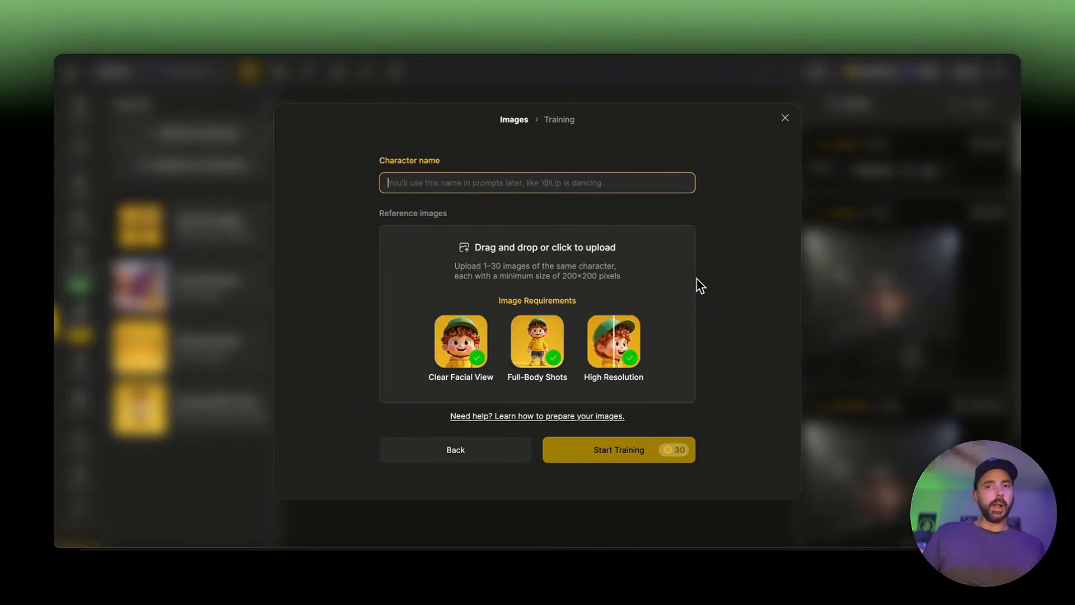
{"action": "left_click", "coordinate": [785, 119]}
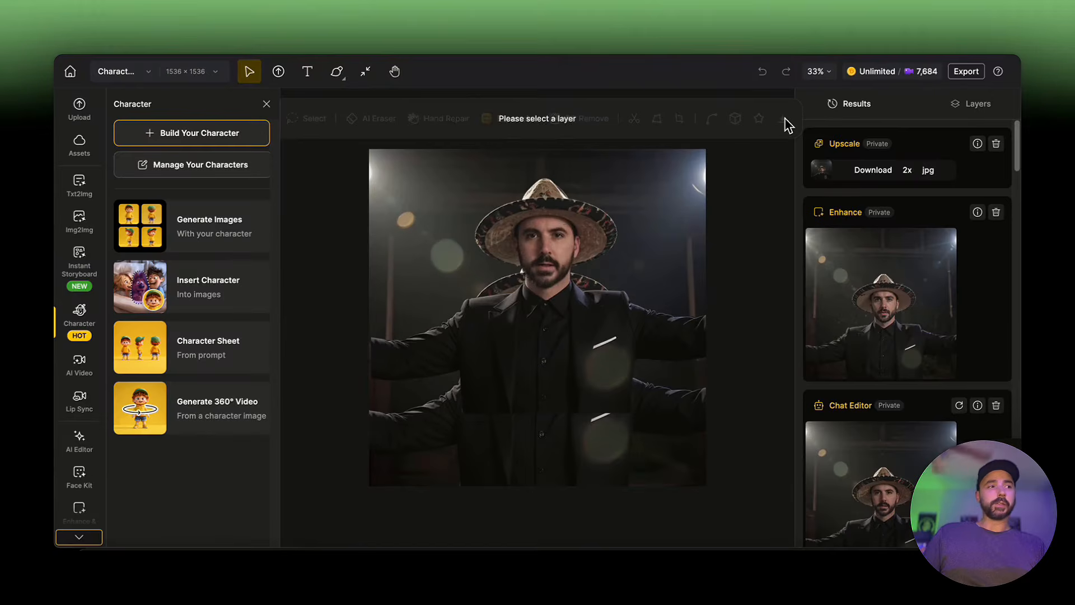
- Review the reference images of the two custom, non-preset characters in the character manager without changing them
{"action": "left_click", "coordinate": [151, 166]}
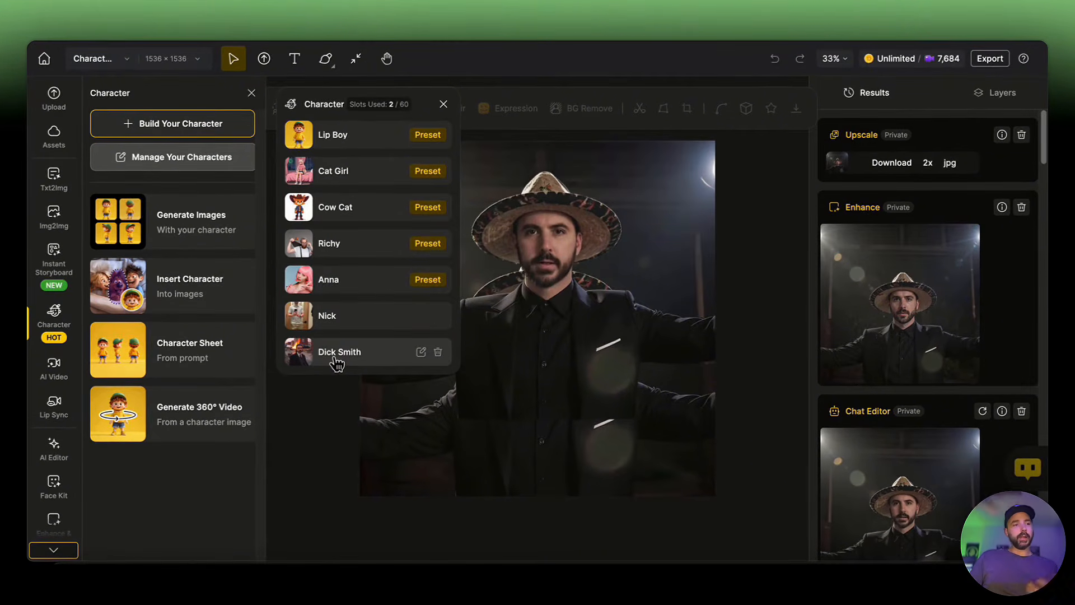
{"action": "left_click", "coordinate": [422, 353]}
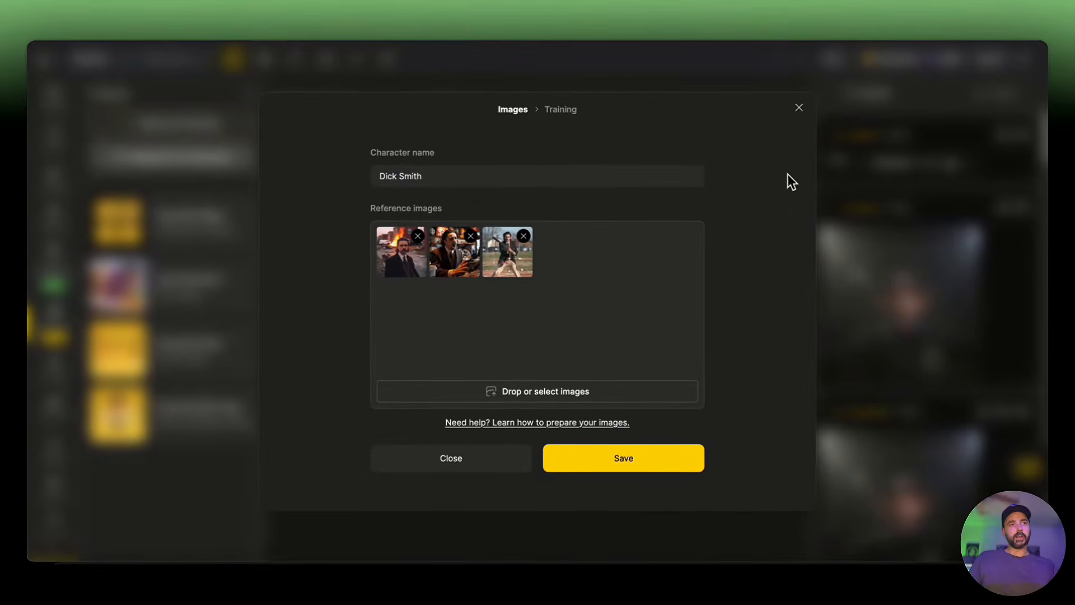
{"action": "left_click", "coordinate": [799, 108]}
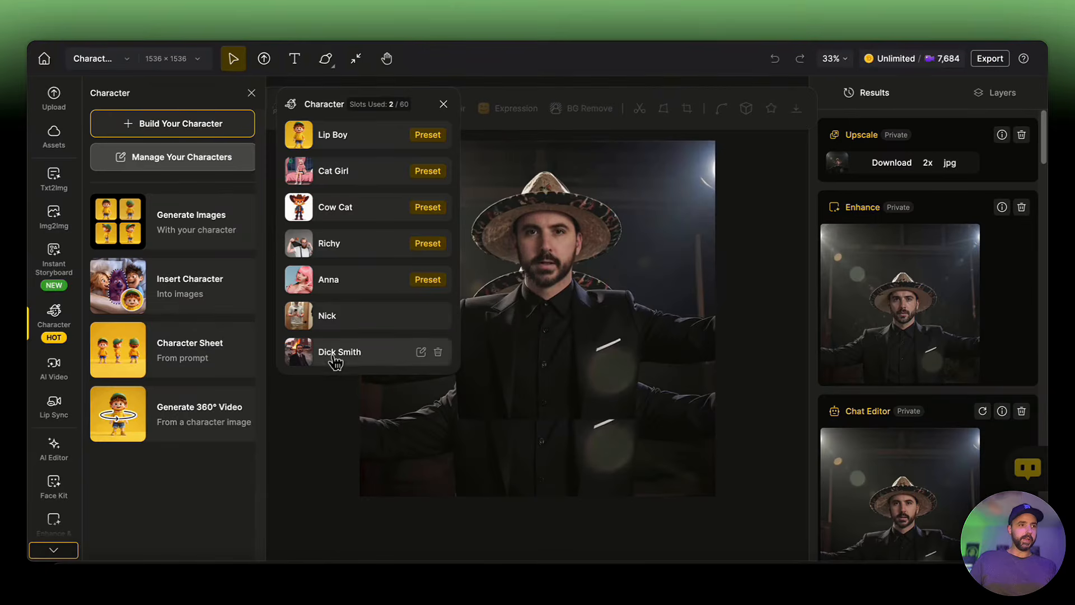
{"action": "left_click", "coordinate": [422, 317]}
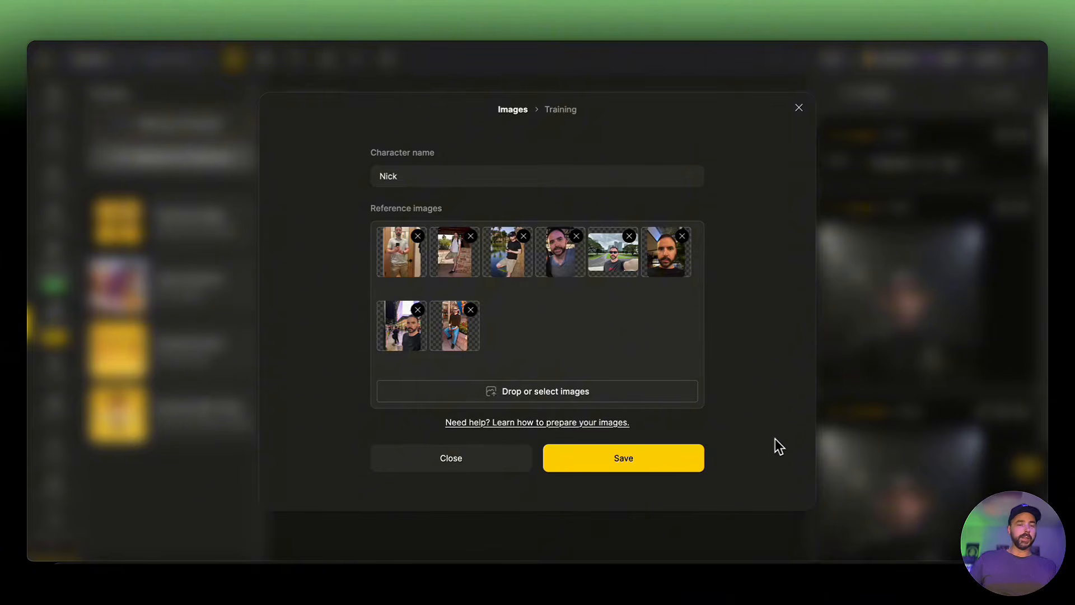
{"action": "left_click", "coordinate": [800, 109]}
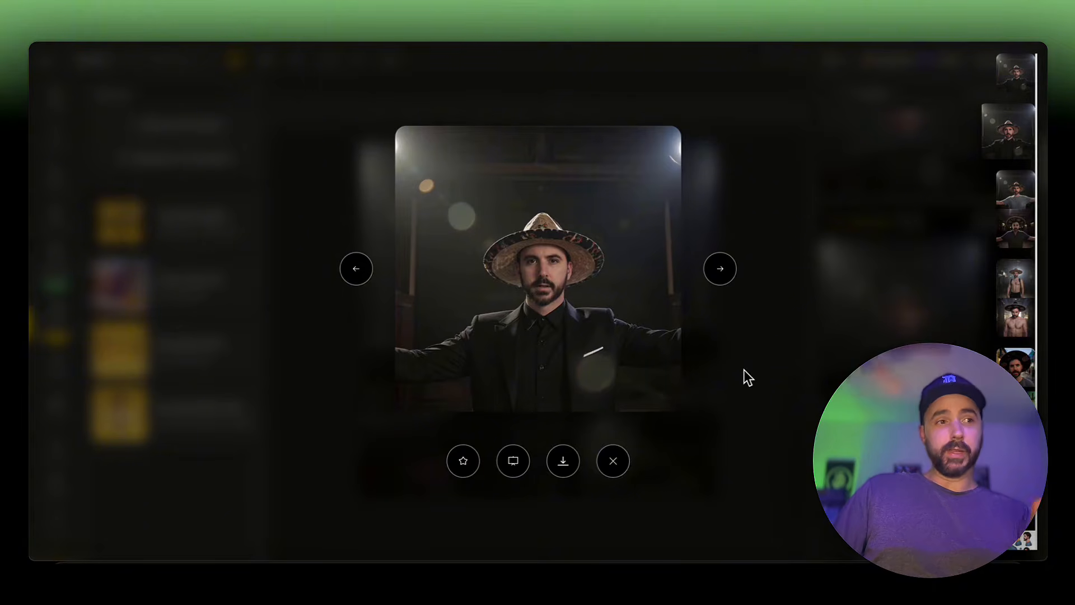
- Close the enlarged result and examine the earlier Consistent Character images of the man in a sombrero, enlarging the daytime street image with outstretched arms
{"action": "left_click", "coordinate": [744, 370]}
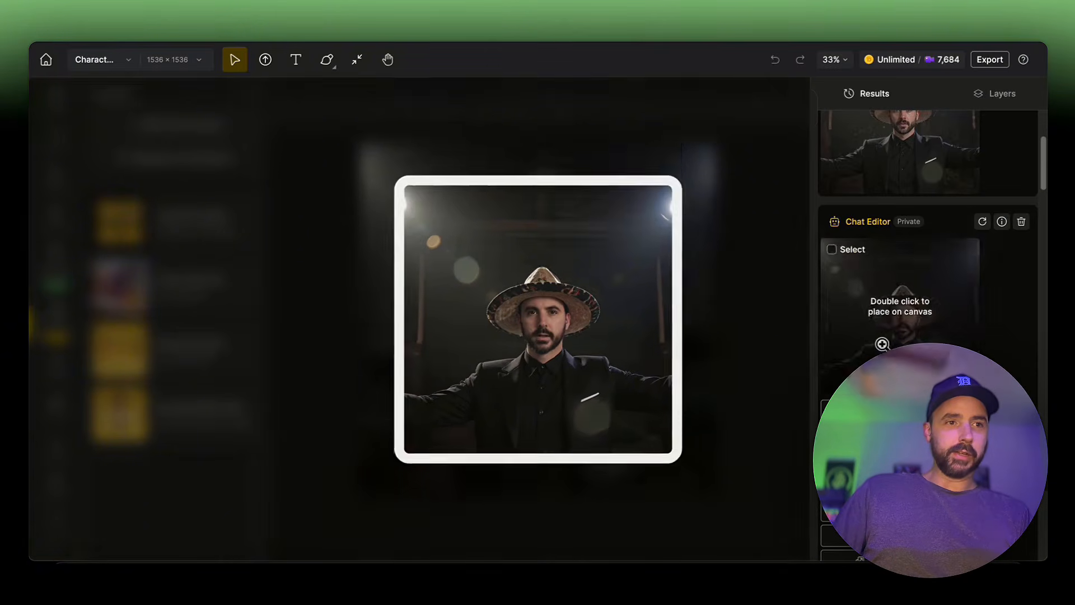
{"action": "scroll", "coordinate": [881, 344], "scroll_direction": "down", "scroll_amount": 15}
{"action": "scroll", "coordinate": [840, 358], "scroll_direction": "down", "scroll_amount": 5}
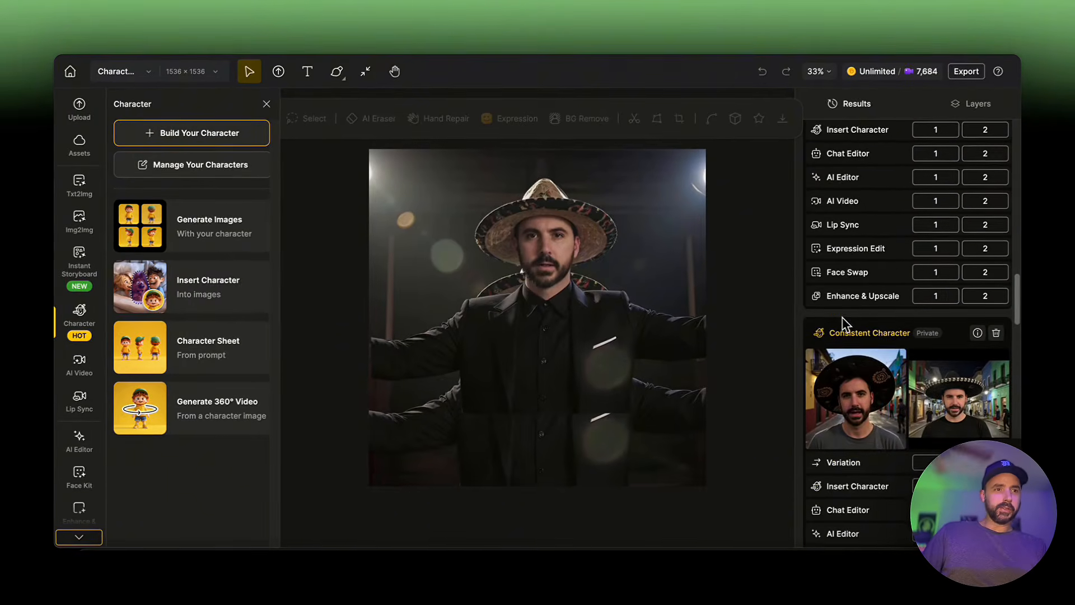
{"action": "scroll", "coordinate": [845, 336], "scroll_direction": "down", "scroll_amount": 3}
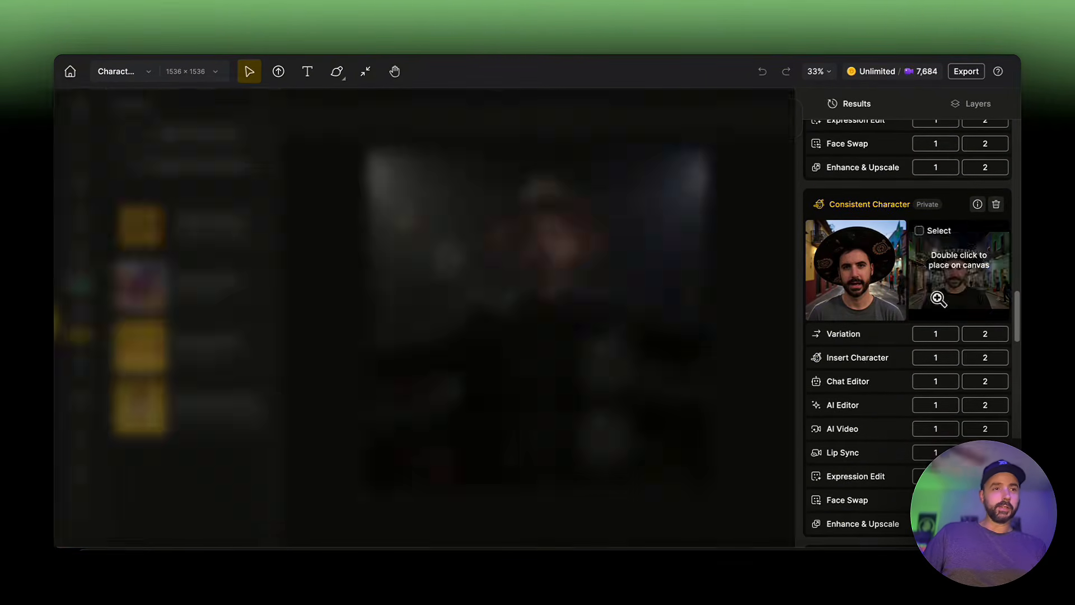
{"action": "scroll", "coordinate": [862, 286], "scroll_direction": "up", "scroll_amount": 1}
{"action": "mouse_move", "coordinate": [938, 293]}
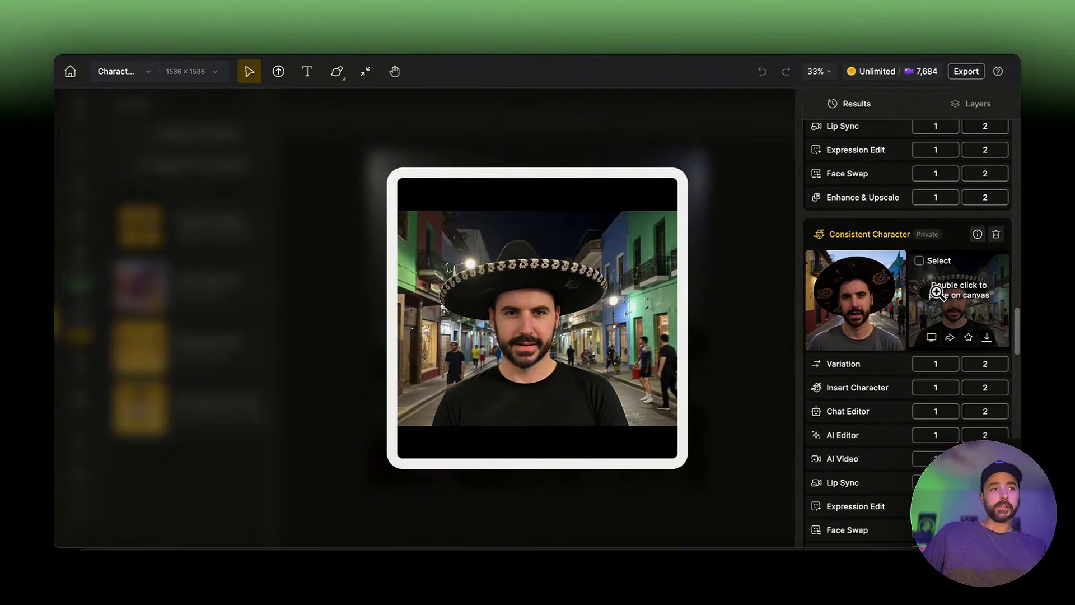
{"action": "scroll", "coordinate": [896, 313], "scroll_direction": "down", "scroll_amount": 4}
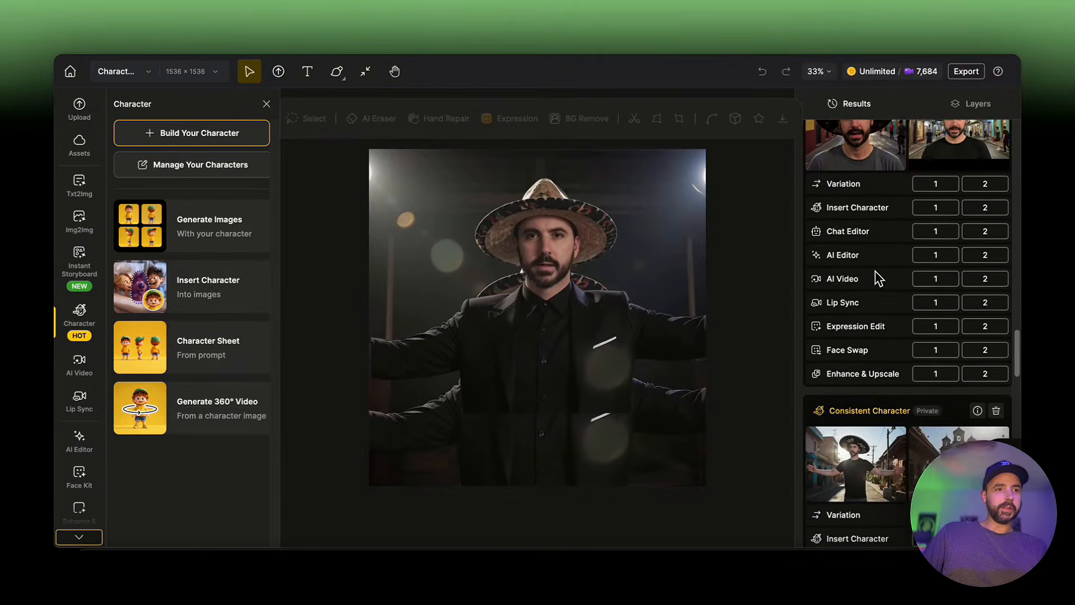
{"action": "scroll", "coordinate": [878, 279], "scroll_direction": "down", "scroll_amount": 4}
{"action": "mouse_move", "coordinate": [860, 277]}
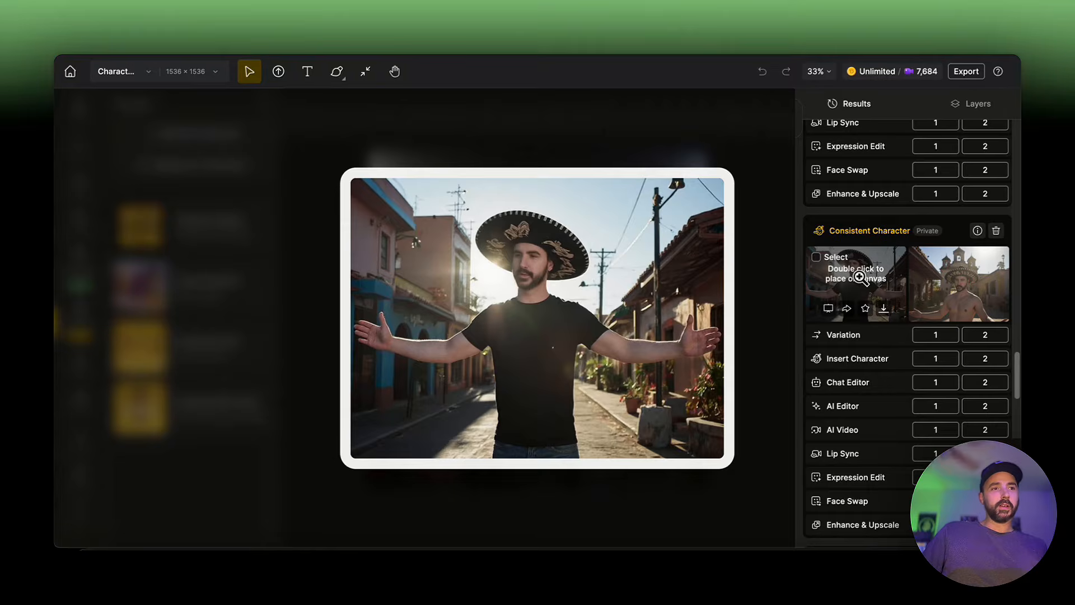
{"action": "left_click", "coordinate": [860, 276]}
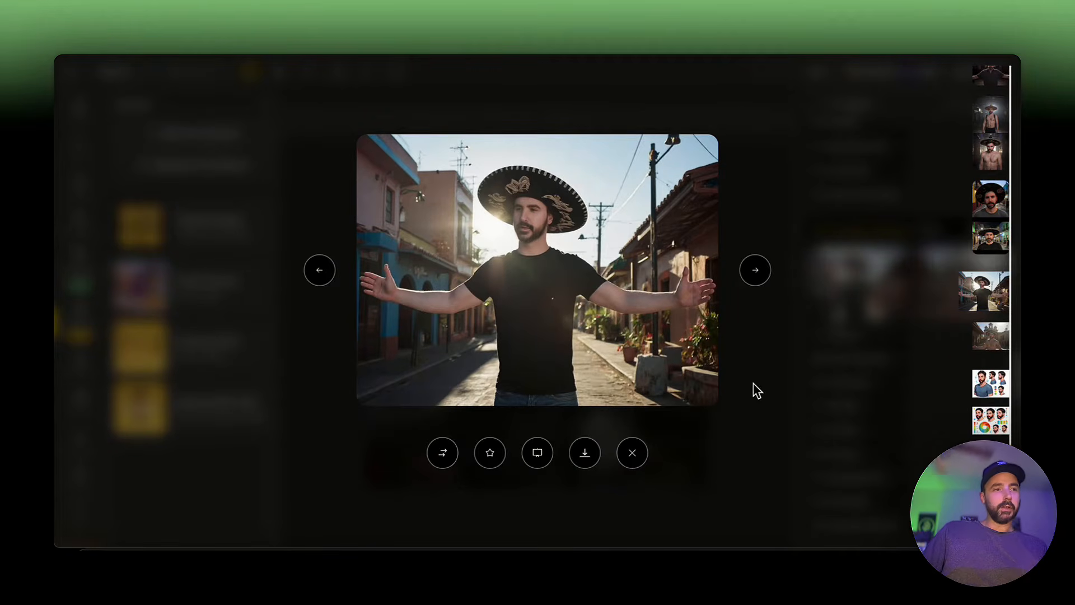
{"action": "left_click", "coordinate": [754, 365]}
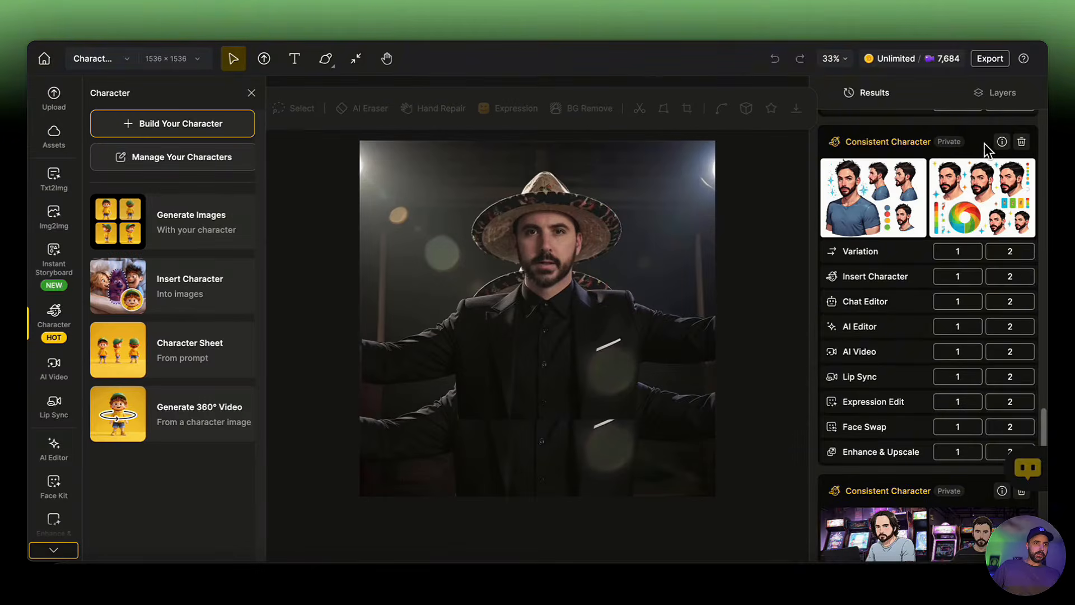
- Examine the prompt and generation settings of the 2D character sheet result and preview its images
{"action": "left_click", "coordinate": [1002, 141]}
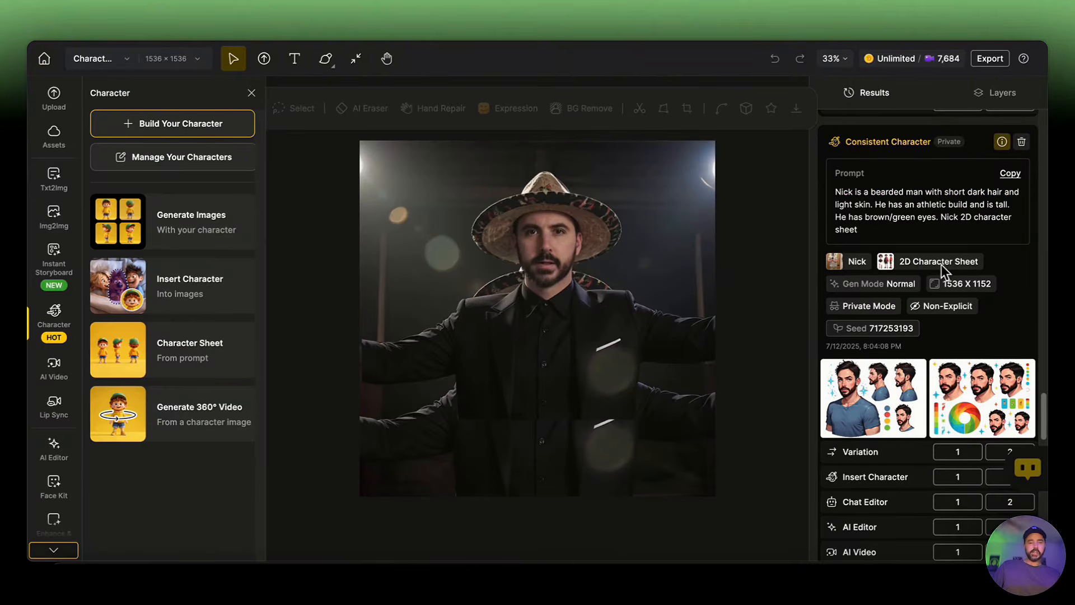
{"action": "left_click", "coordinate": [1003, 141]}
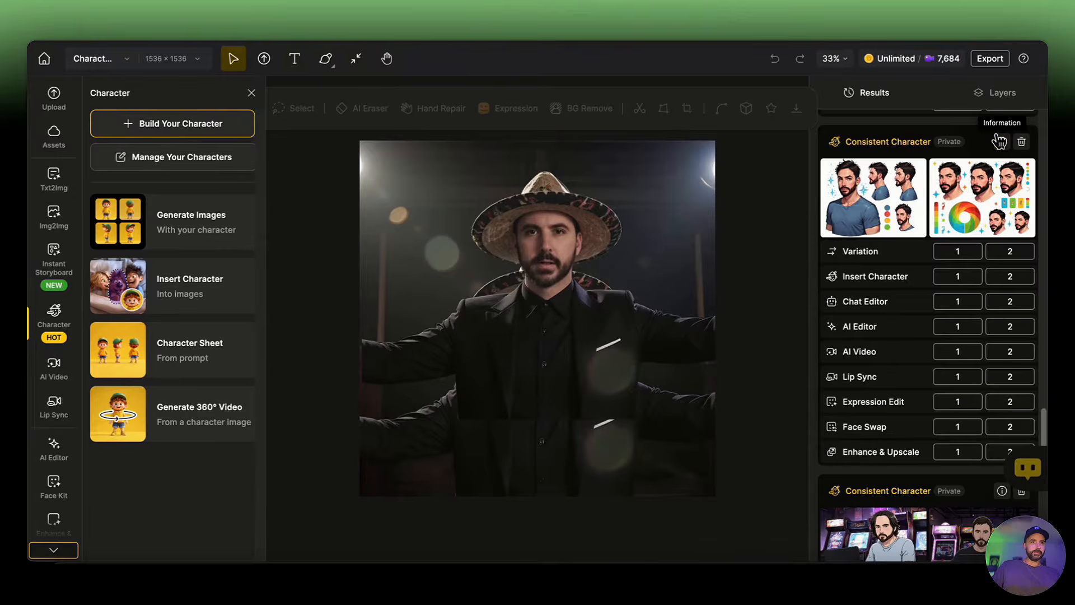
{"action": "mouse_move", "coordinate": [946, 171]}
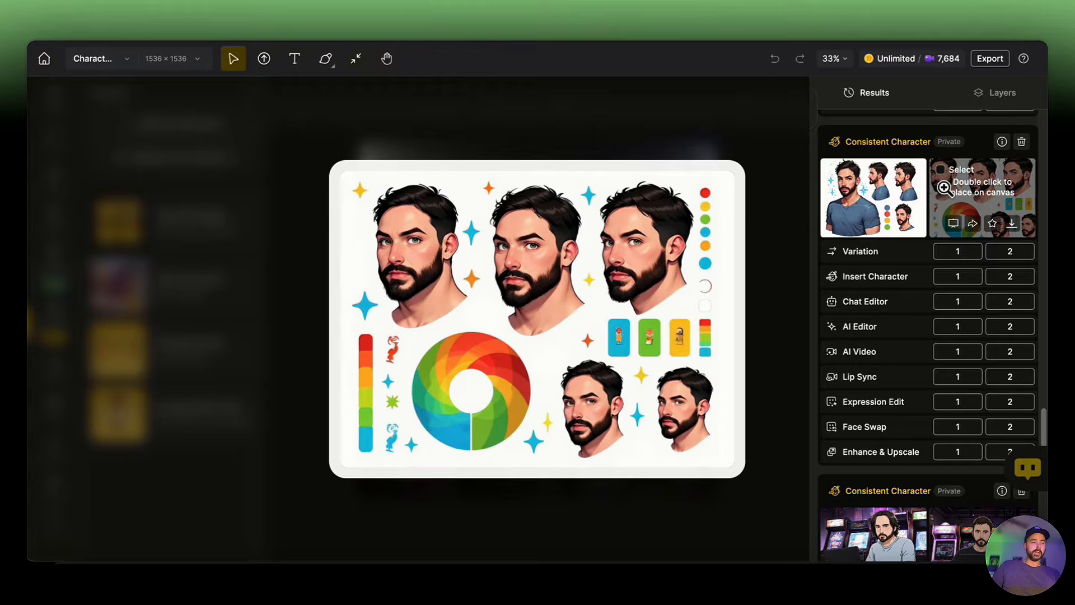
{"action": "mouse_move", "coordinate": [885, 206]}
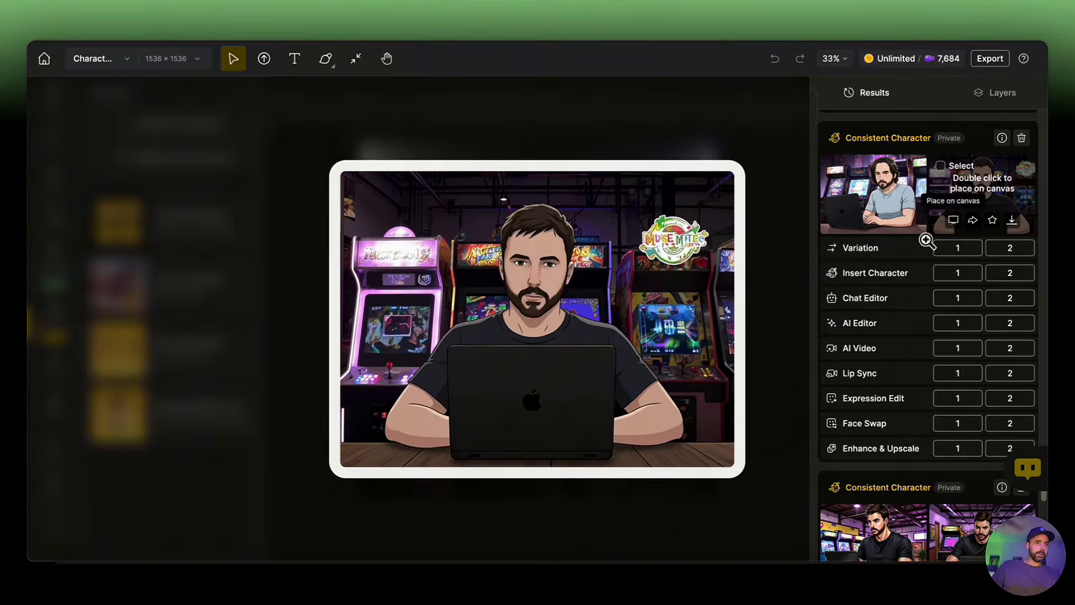
- Examine the arcade laptop images among the Consistent Character results, including the generation settings of the manga-style pair
{"action": "scroll", "coordinate": [886, 275], "scroll_direction": "down", "scroll_amount": 5}
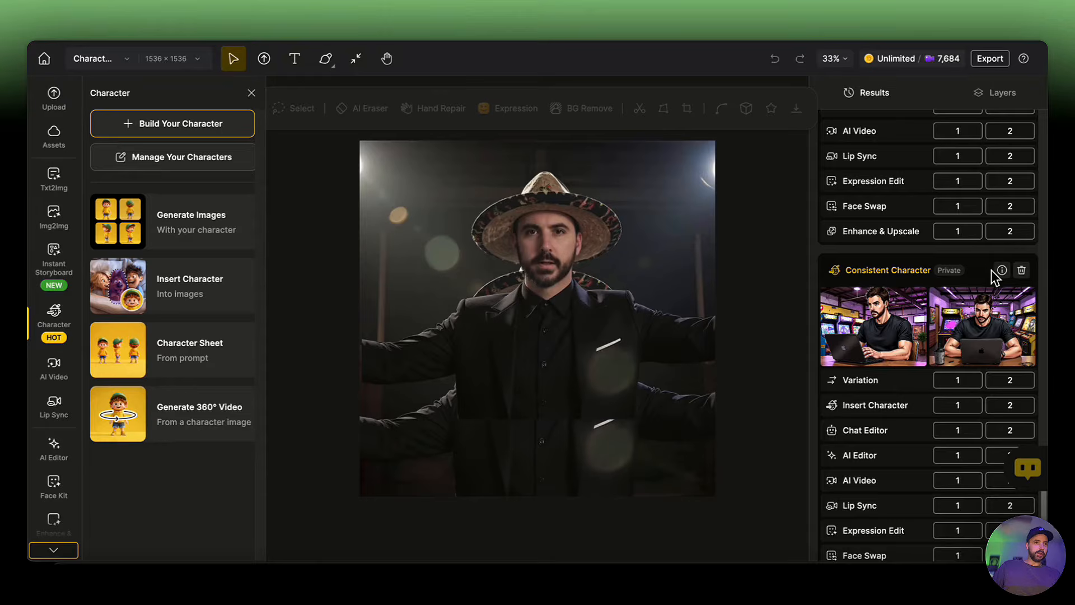
{"action": "left_click", "coordinate": [1001, 270]}
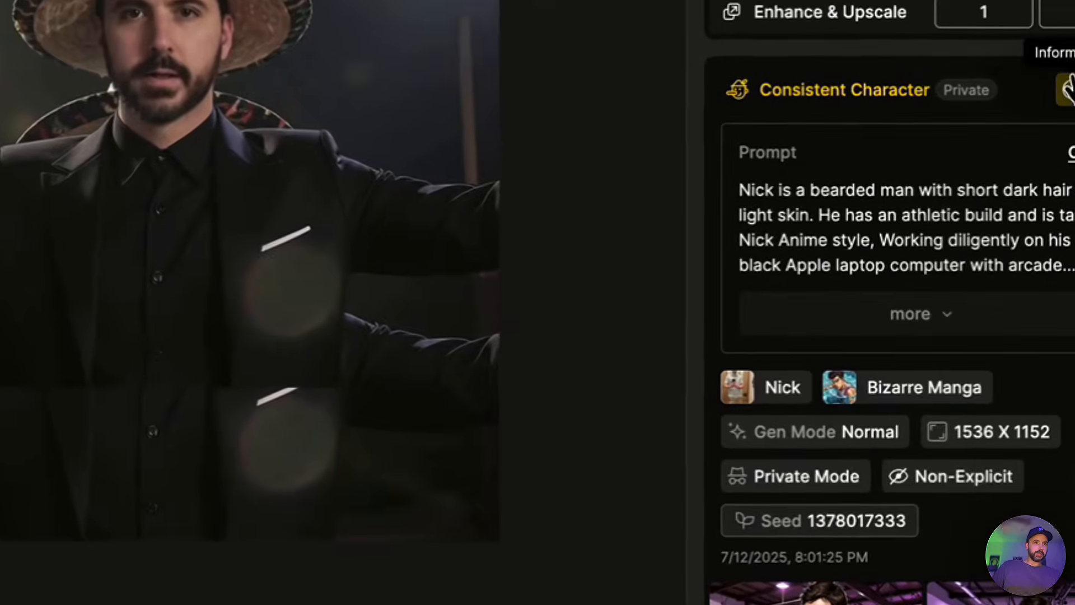
{"action": "left_click", "coordinate": [1002, 270]}
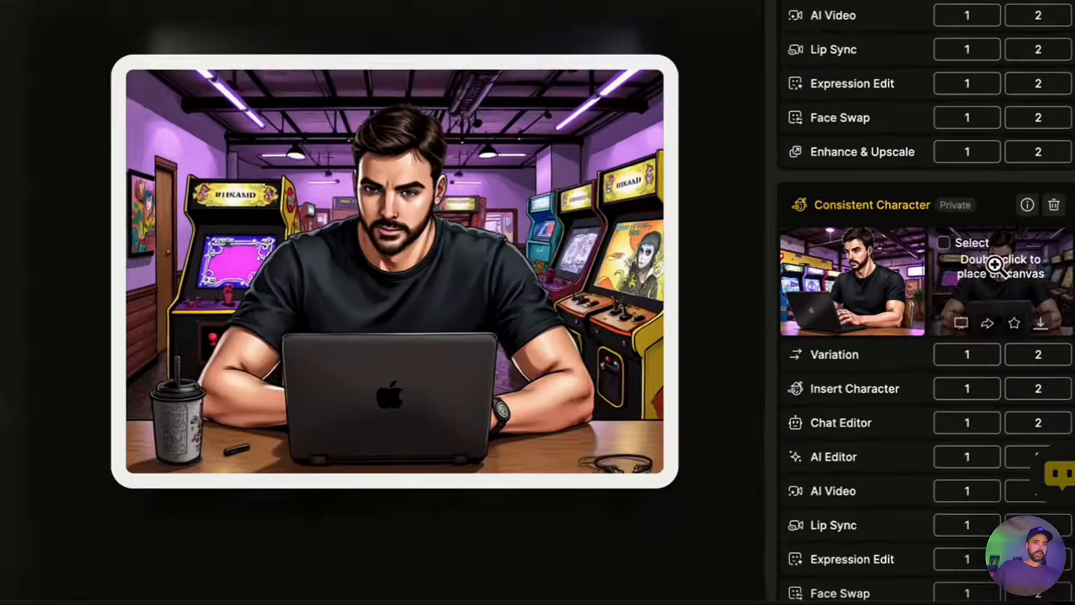
{"action": "scroll", "coordinate": [886, 376], "scroll_direction": "down", "scroll_amount": 3}
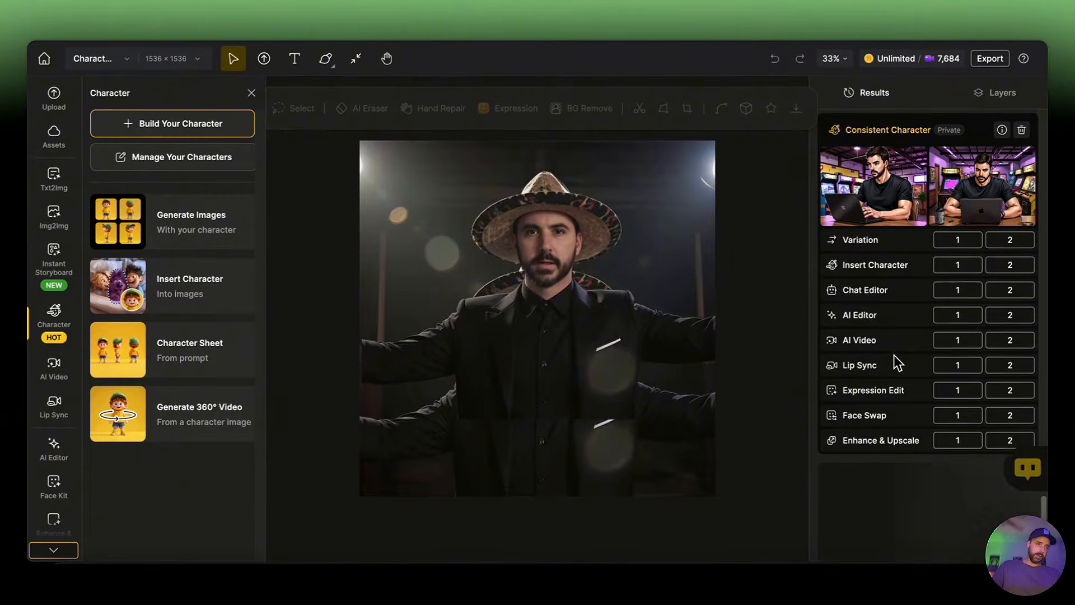
{"action": "scroll", "coordinate": [894, 358], "scroll_direction": "down", "scroll_amount": 5}
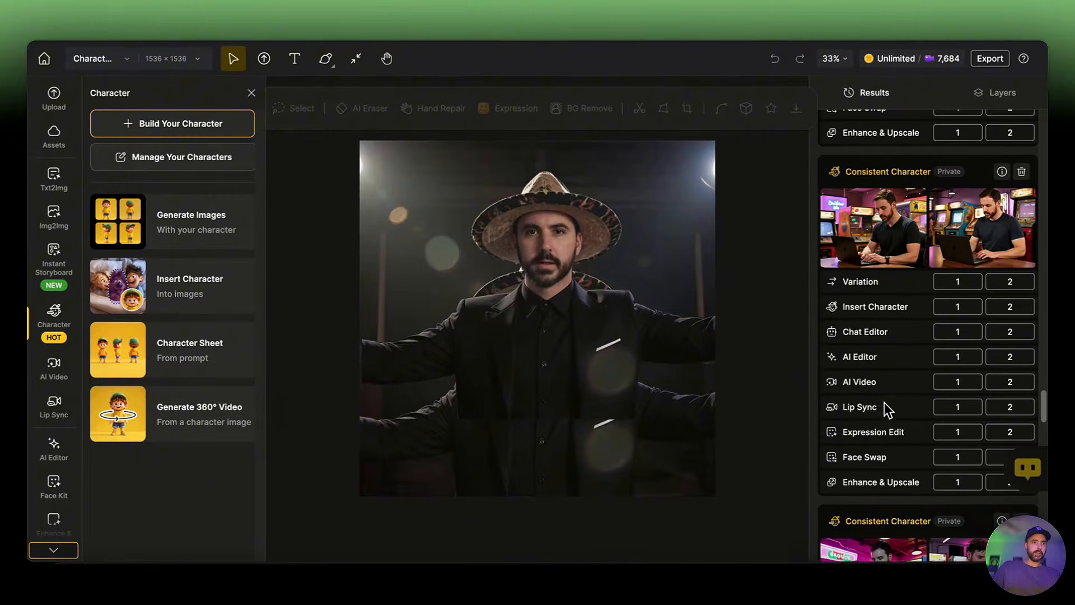
{"action": "left_click", "coordinate": [957, 241]}
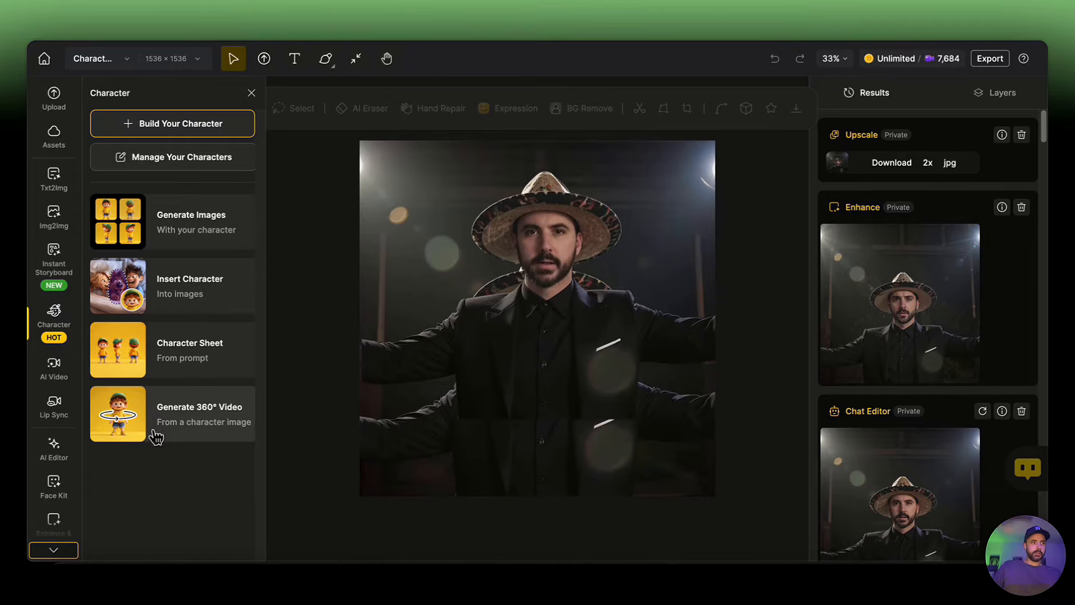
- Start generating images with a character and choose the custom bearded man character with short dark hair
{"action": "left_click", "coordinate": [169, 229]}
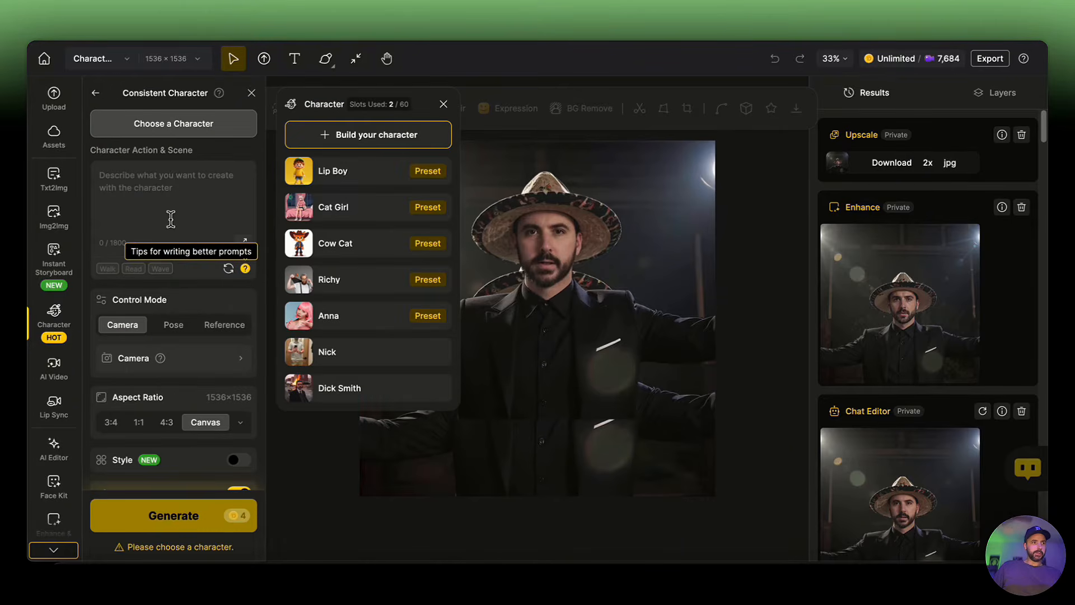
{"action": "left_click", "coordinate": [359, 353]}
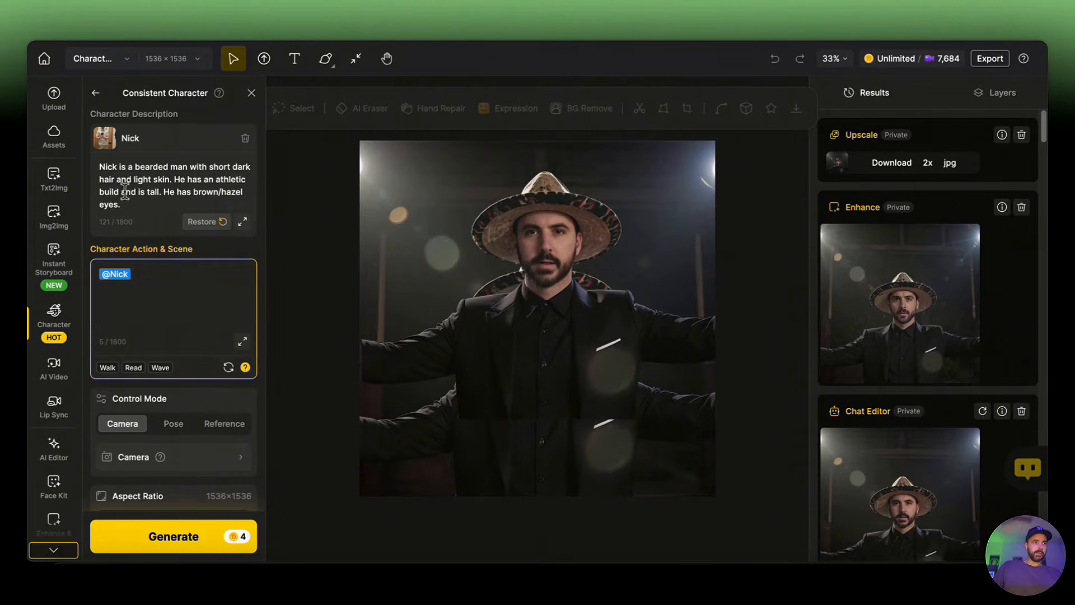
{"action": "left_click", "coordinate": [148, 294]}
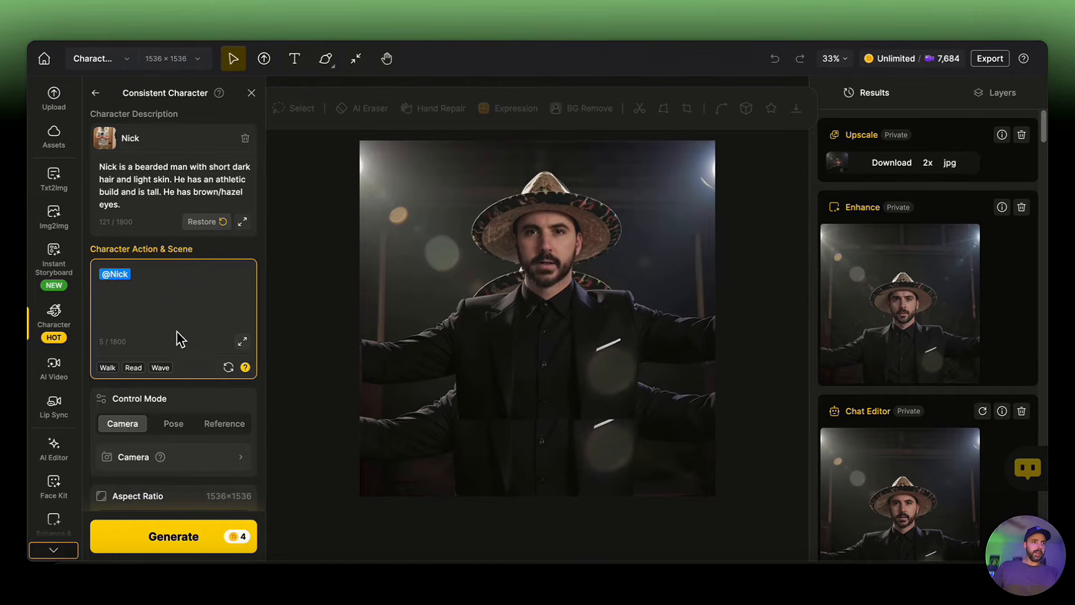
- Examine the character direction and camera shot options, check the Pose control mode, and return to the Camera mode
{"action": "scroll", "coordinate": [178, 331], "scroll_direction": "down", "scroll_amount": 1}
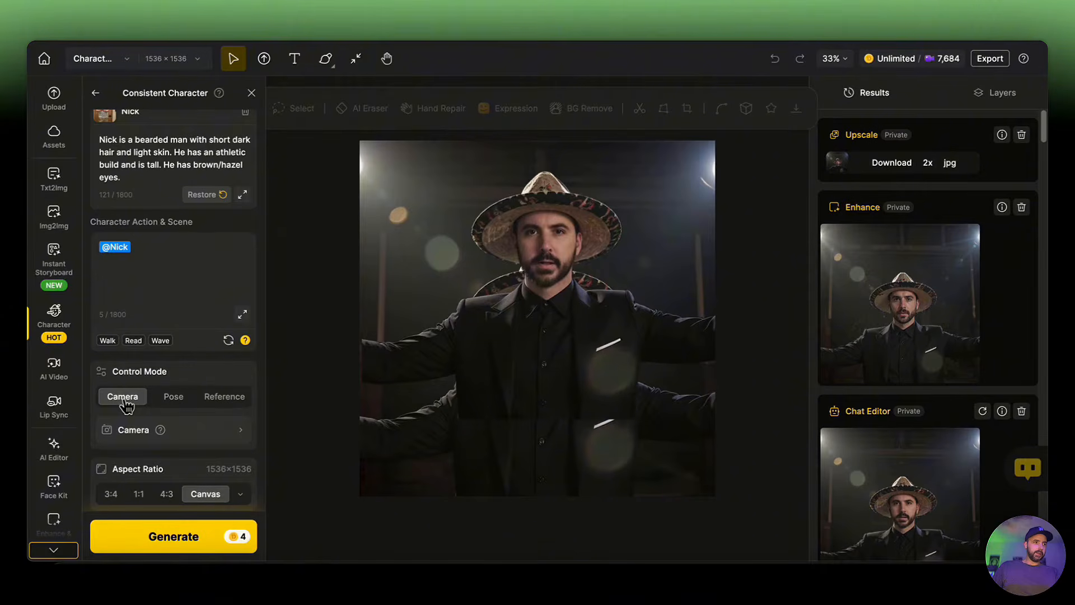
{"action": "left_click", "coordinate": [170, 431]}
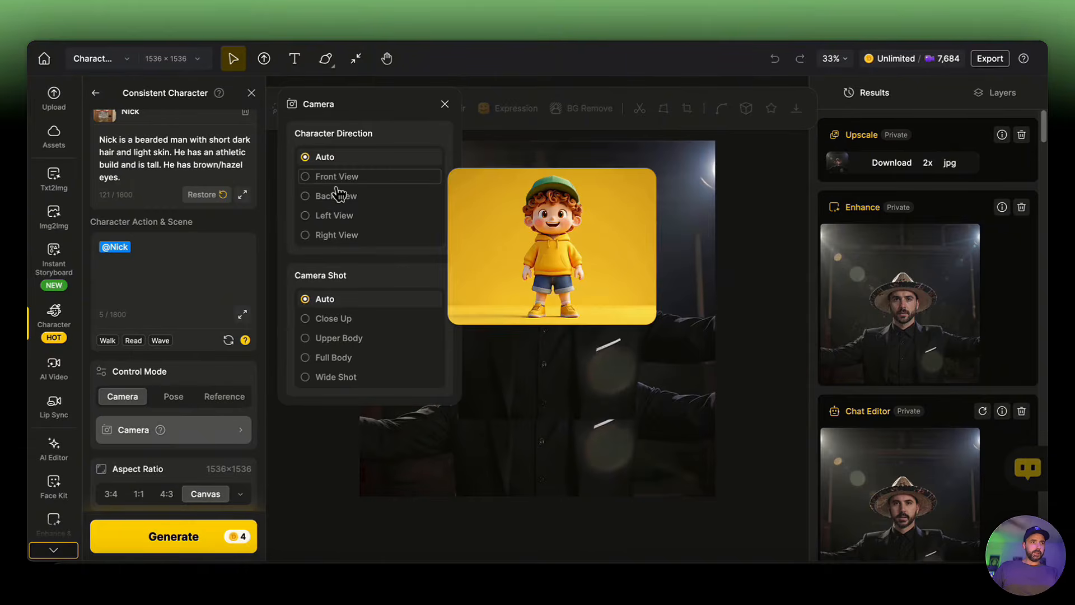
{"action": "mouse_move", "coordinate": [348, 220]}
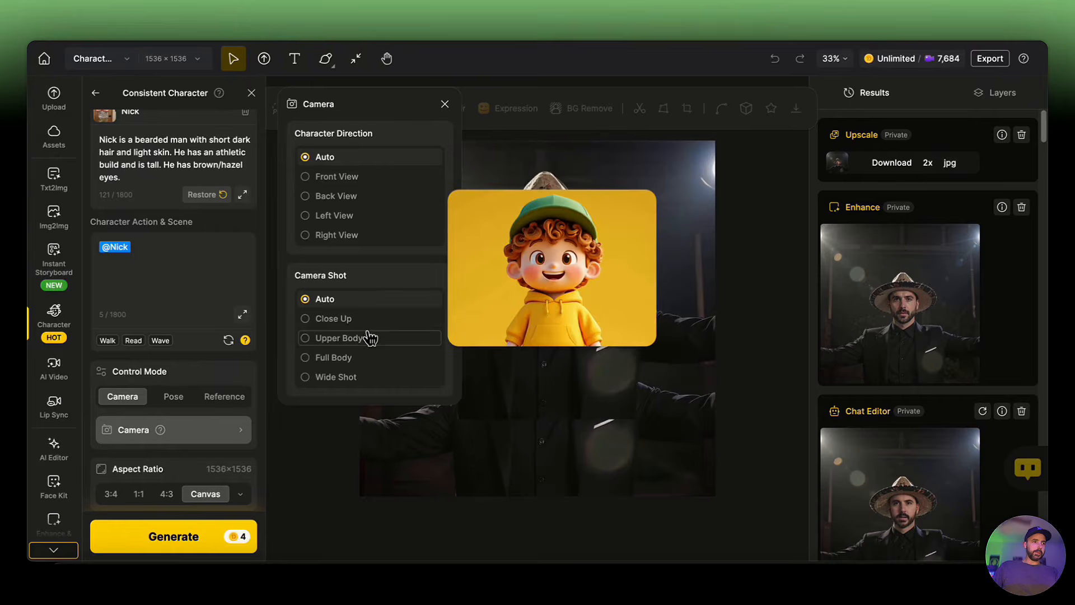
{"action": "left_click", "coordinate": [173, 398]}
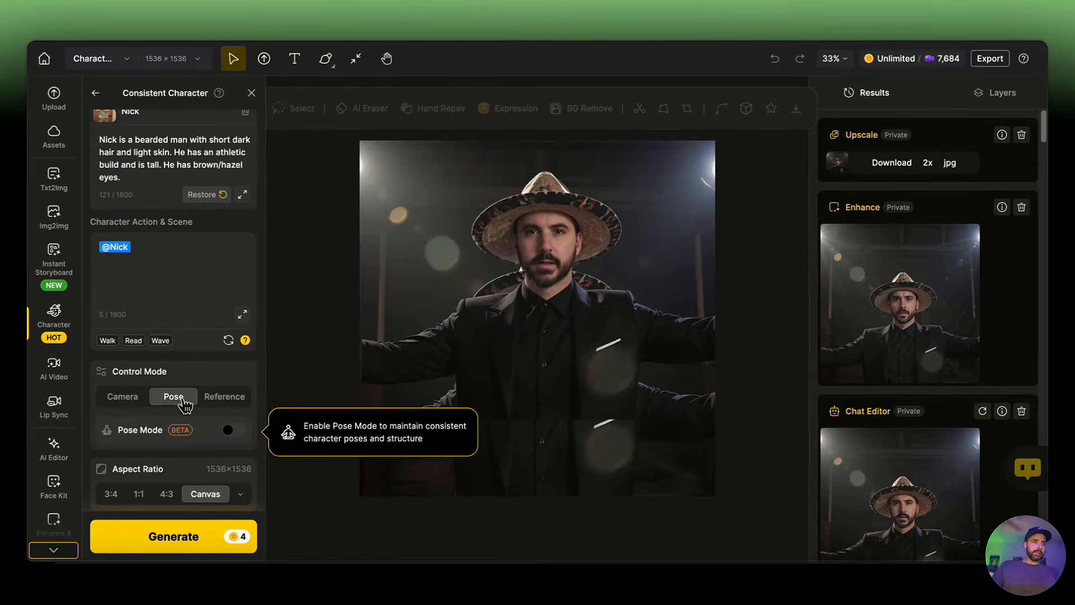
{"action": "left_click", "coordinate": [123, 397]}
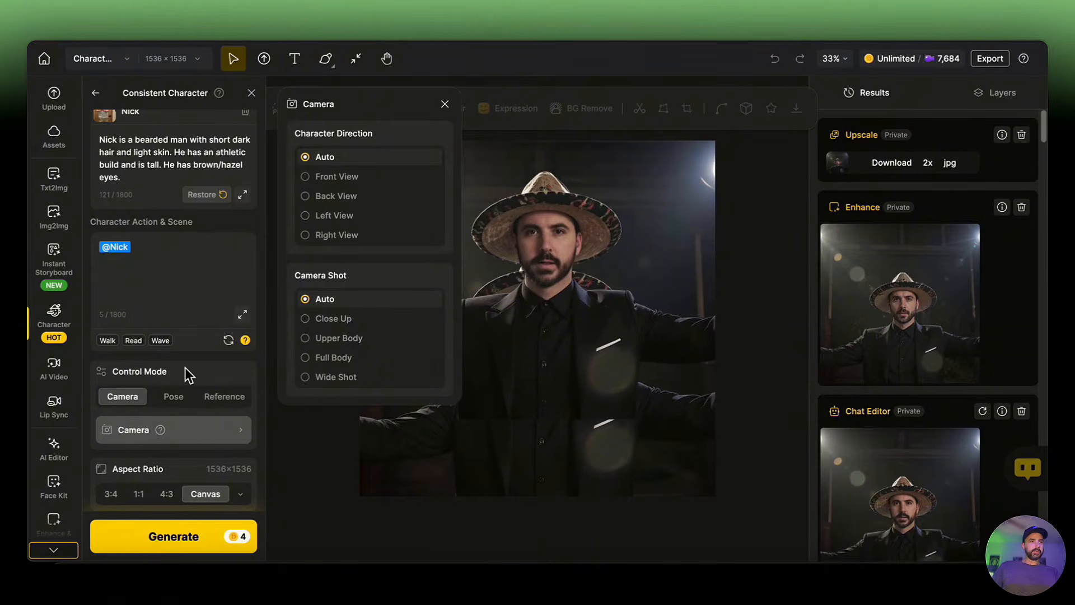
- Compare the Pose and Reference control modes with the camera direction and shot options, and return to Camera mode
{"action": "left_click", "coordinate": [174, 397]}
{"action": "left_click", "coordinate": [139, 397]}
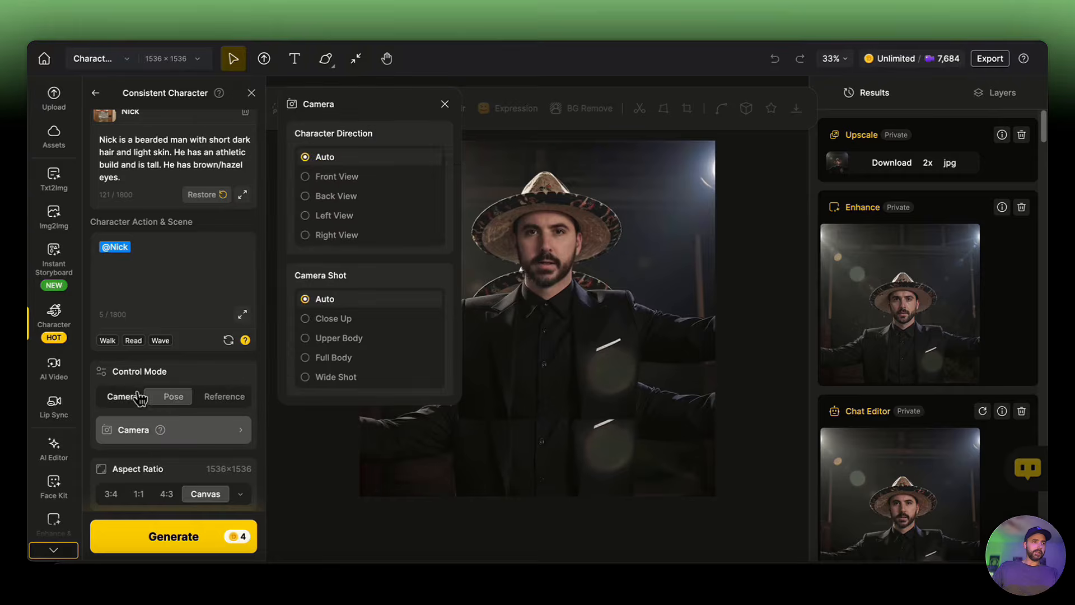
{"action": "mouse_move", "coordinate": [408, 219]}
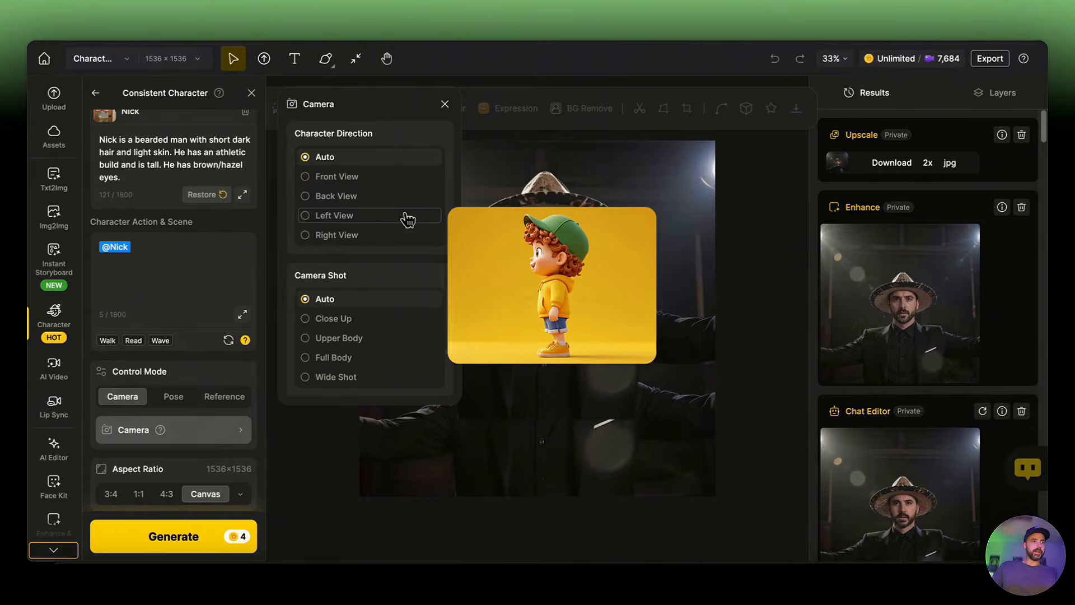
{"action": "mouse_move", "coordinate": [314, 330]}
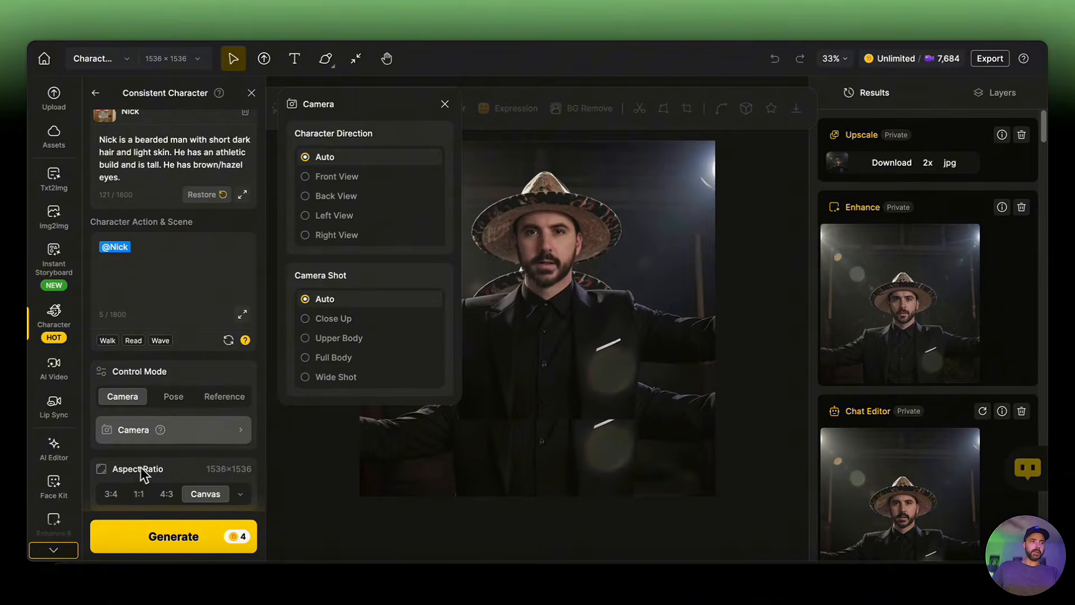
{"action": "mouse_move", "coordinate": [325, 379]}
{"action": "left_click", "coordinate": [220, 396]}
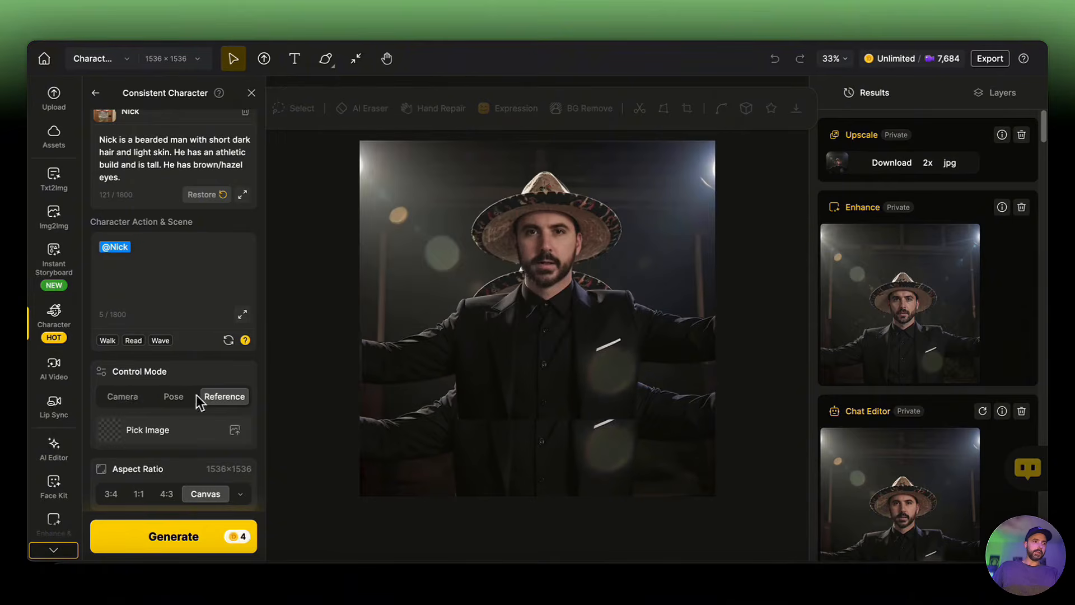
{"action": "left_click", "coordinate": [106, 399]}
- Review the aspect ratio, style, non-explicit and generation mode settings, and return to the character action and scene prompt
{"action": "scroll", "coordinate": [196, 378], "scroll_direction": "down", "scroll_amount": 1}
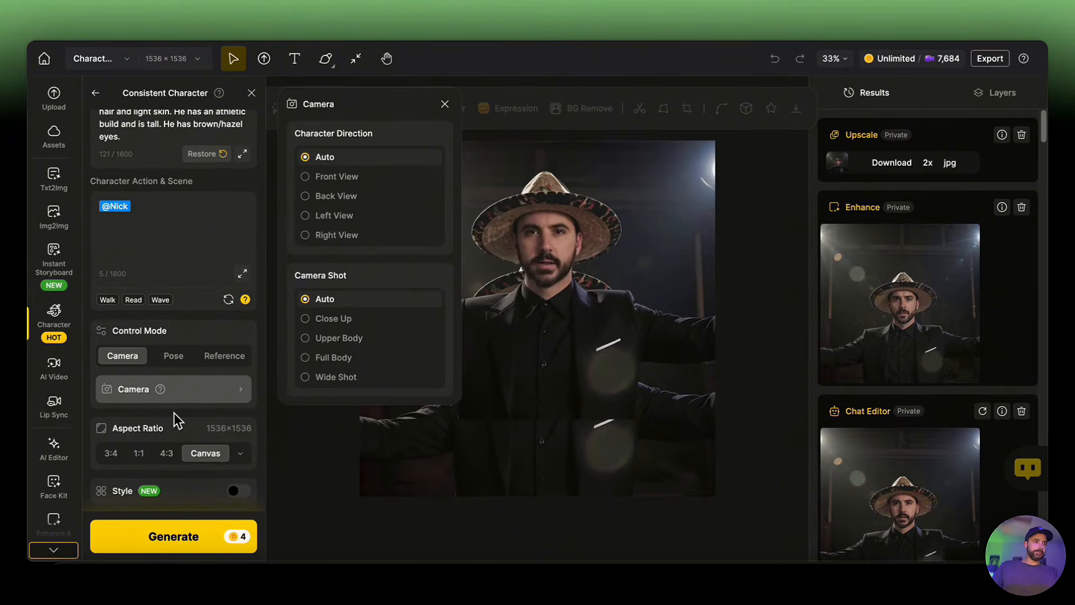
{"action": "scroll", "coordinate": [174, 413], "scroll_direction": "down", "scroll_amount": 2}
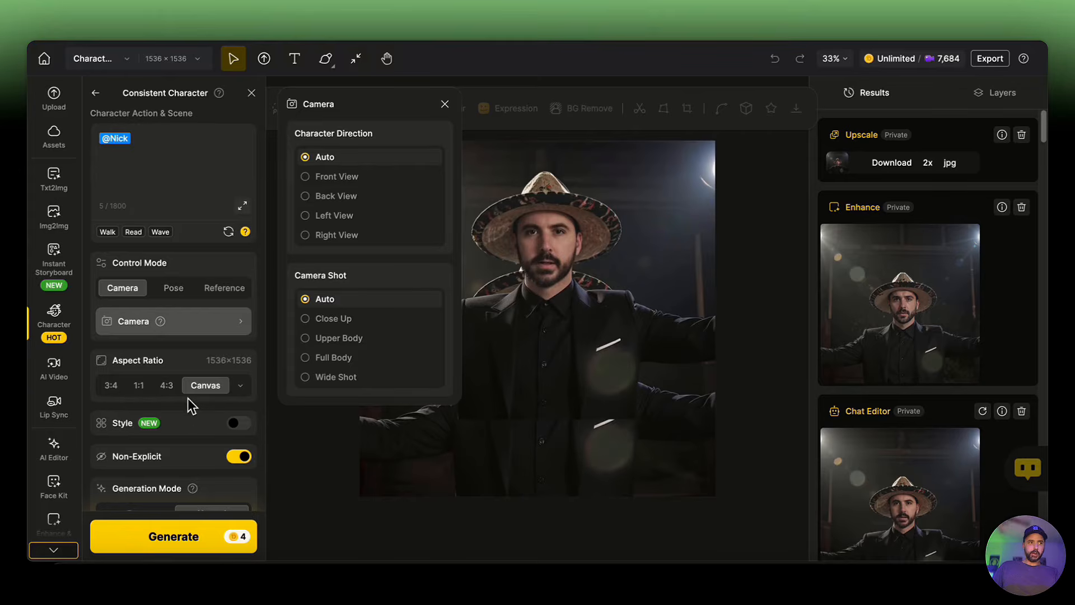
{"action": "scroll", "coordinate": [201, 429], "scroll_direction": "down", "scroll_amount": 2}
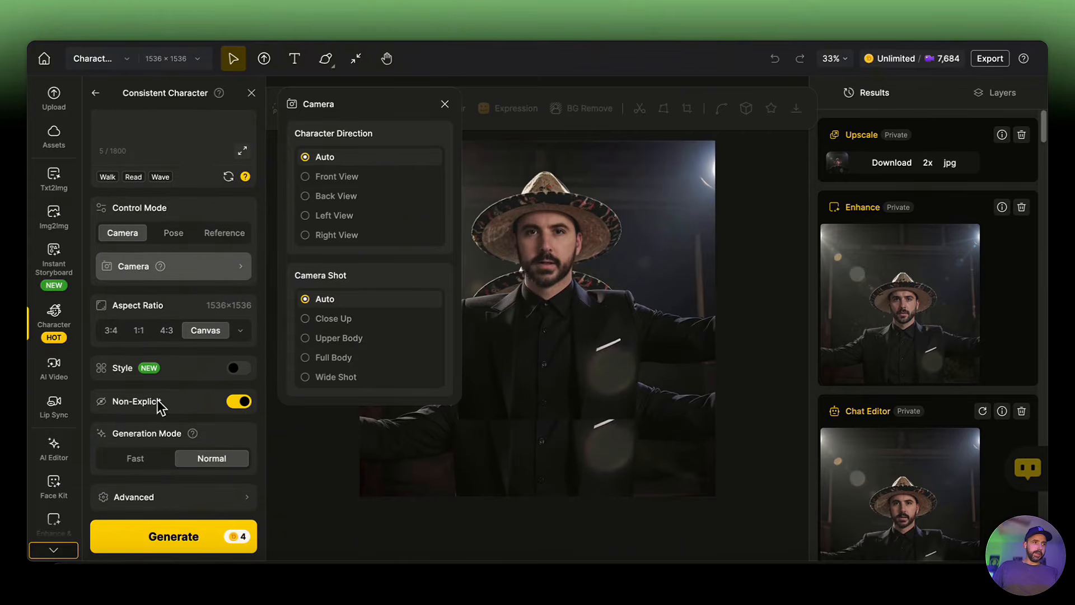
{"action": "scroll", "coordinate": [200, 382], "scroll_direction": "up", "scroll_amount": 5}
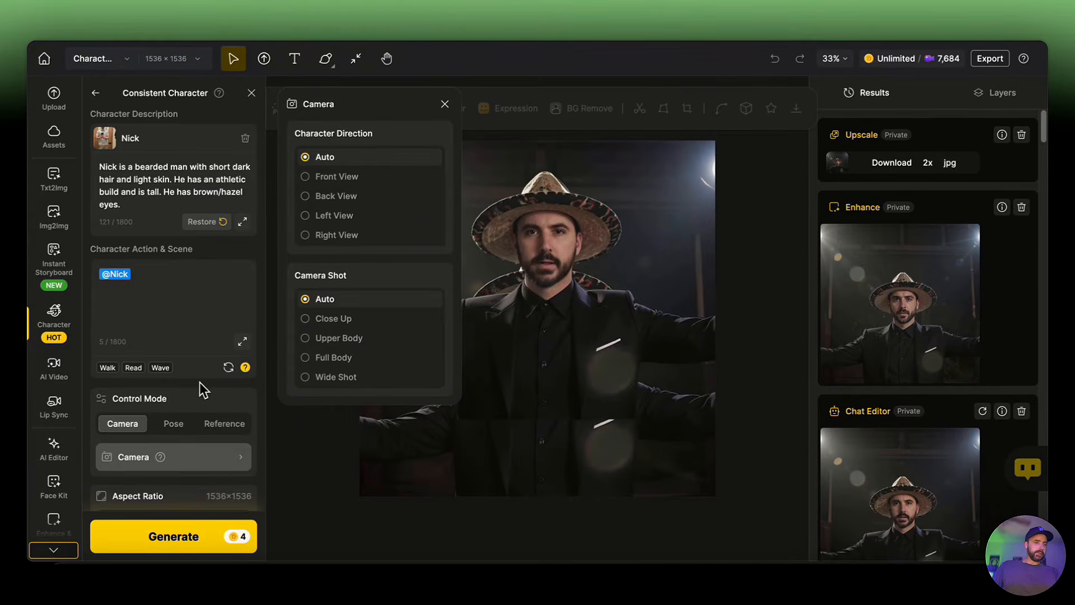
{"action": "left_click", "coordinate": [191, 298]}
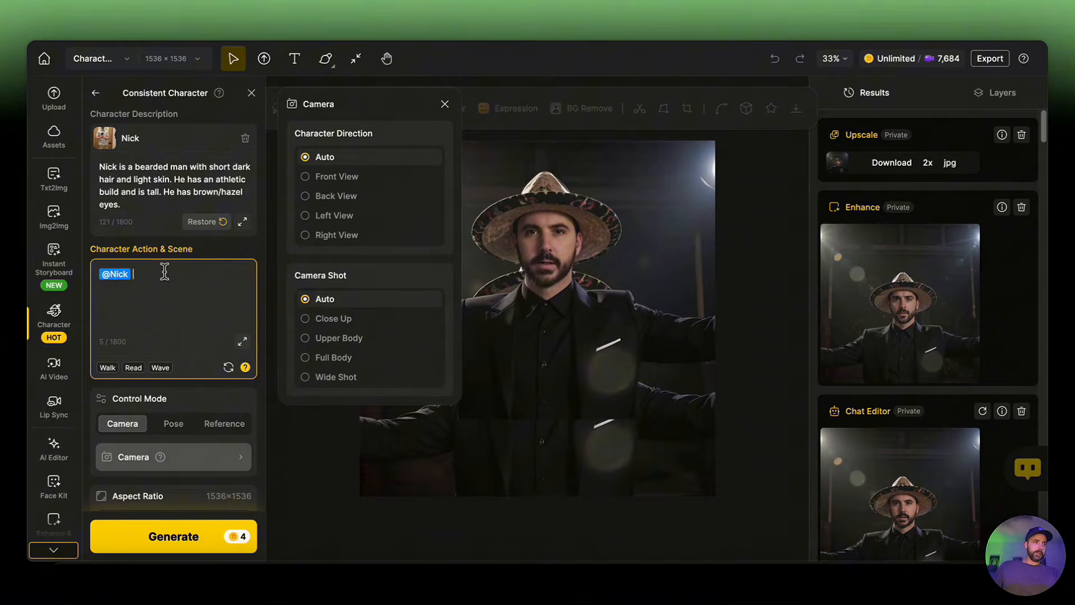
- Turn on the Style option for the character generation and open the style library
{"action": "scroll", "coordinate": [168, 313], "scroll_direction": "down", "scroll_amount": 5}
{"action": "left_click", "coordinate": [190, 370]}
{"action": "left_click", "coordinate": [197, 401]}
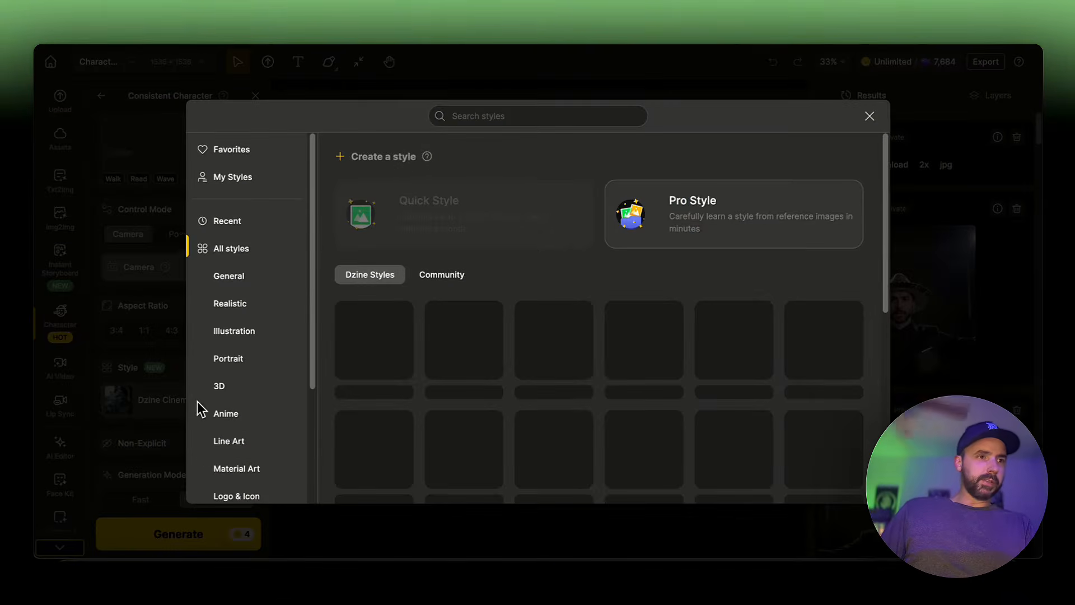
- Browse the Dzine styles across all categories and close the style library without choosing another style
{"action": "scroll", "coordinate": [495, 261], "scroll_direction": "down", "scroll_amount": 15}
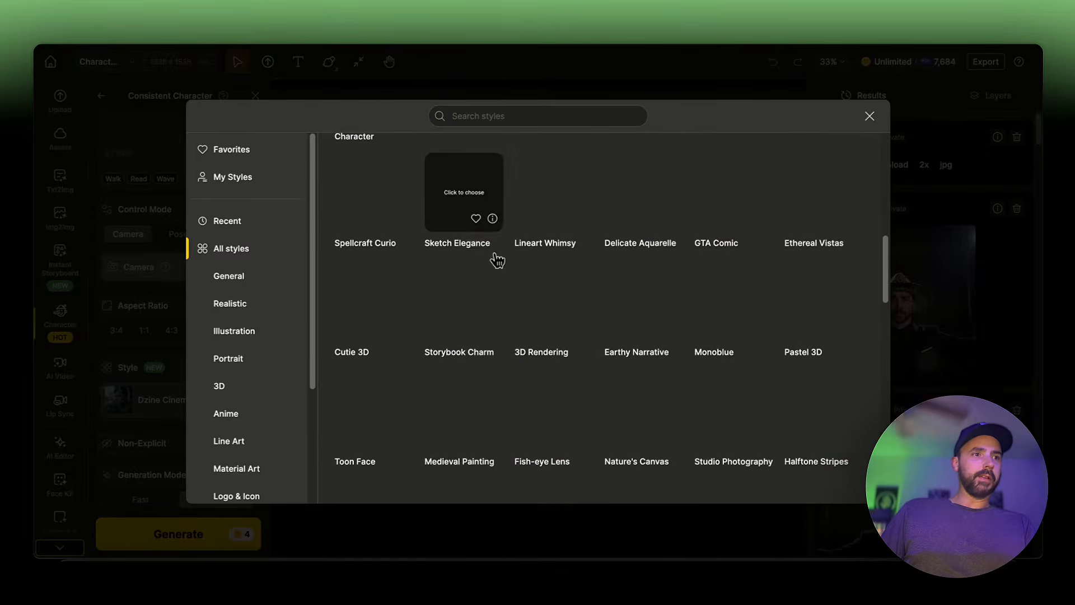
{"action": "scroll", "coordinate": [871, 345], "scroll_direction": "down", "scroll_amount": 2}
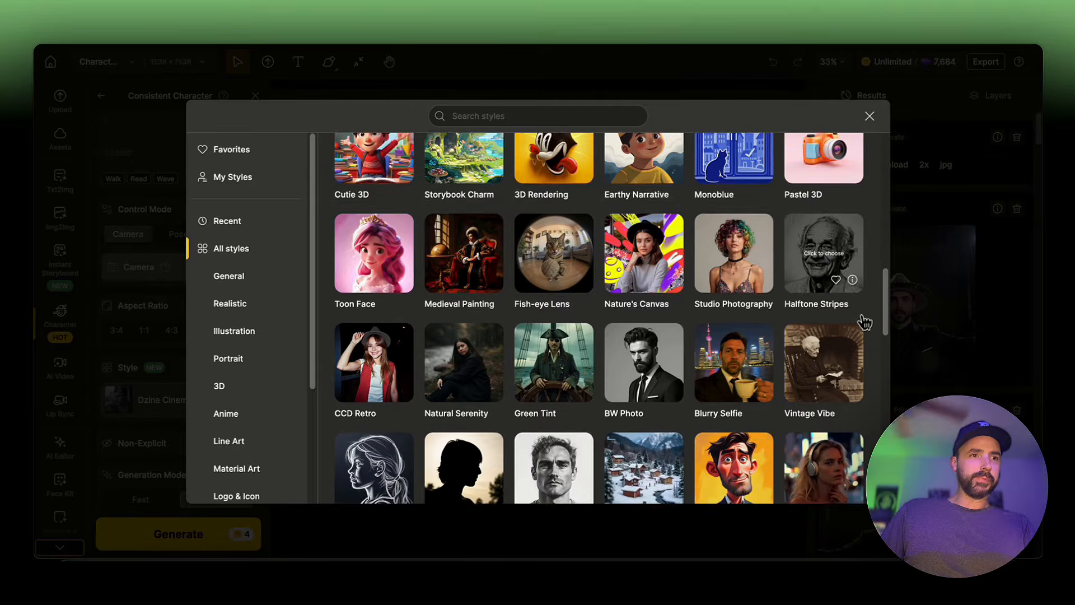
{"action": "scroll", "coordinate": [873, 362], "scroll_direction": "down", "scroll_amount": 4}
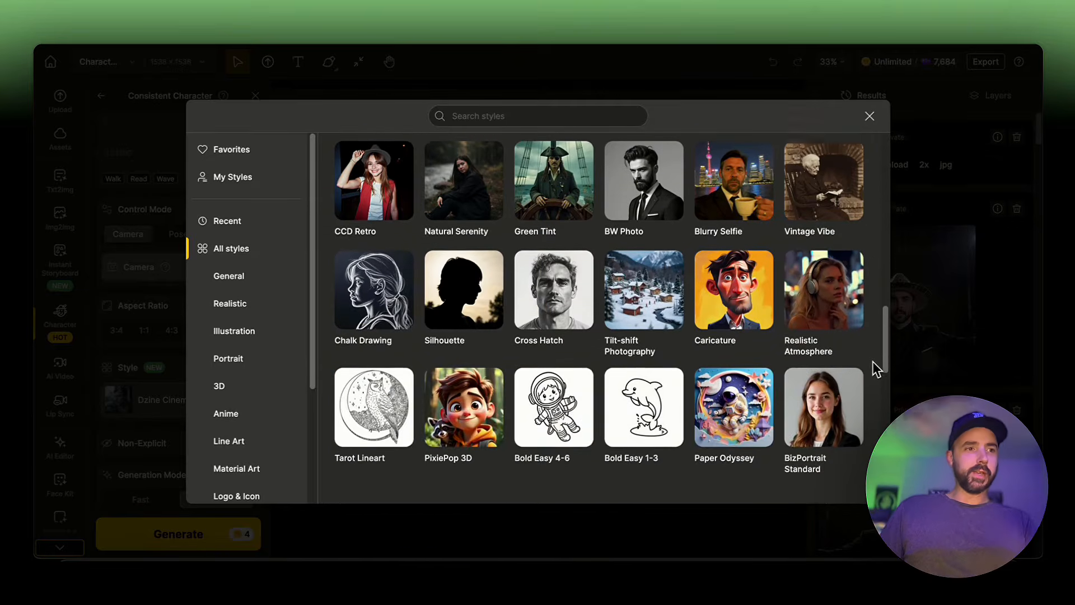
{"action": "scroll", "coordinate": [872, 361], "scroll_direction": "down", "scroll_amount": 10}
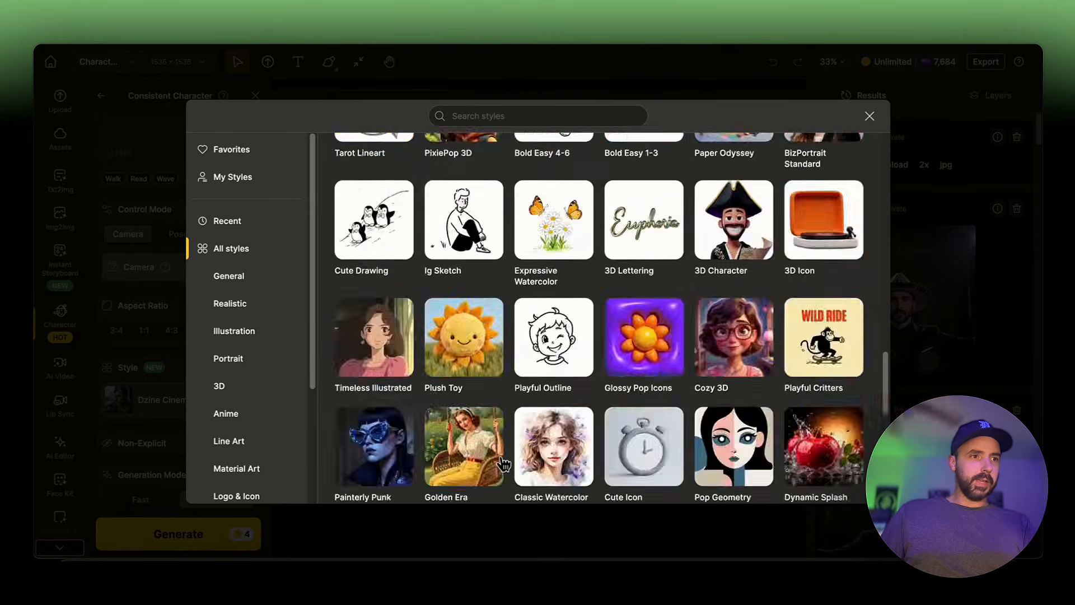
{"action": "scroll", "coordinate": [503, 464], "scroll_direction": "up", "scroll_amount": 6}
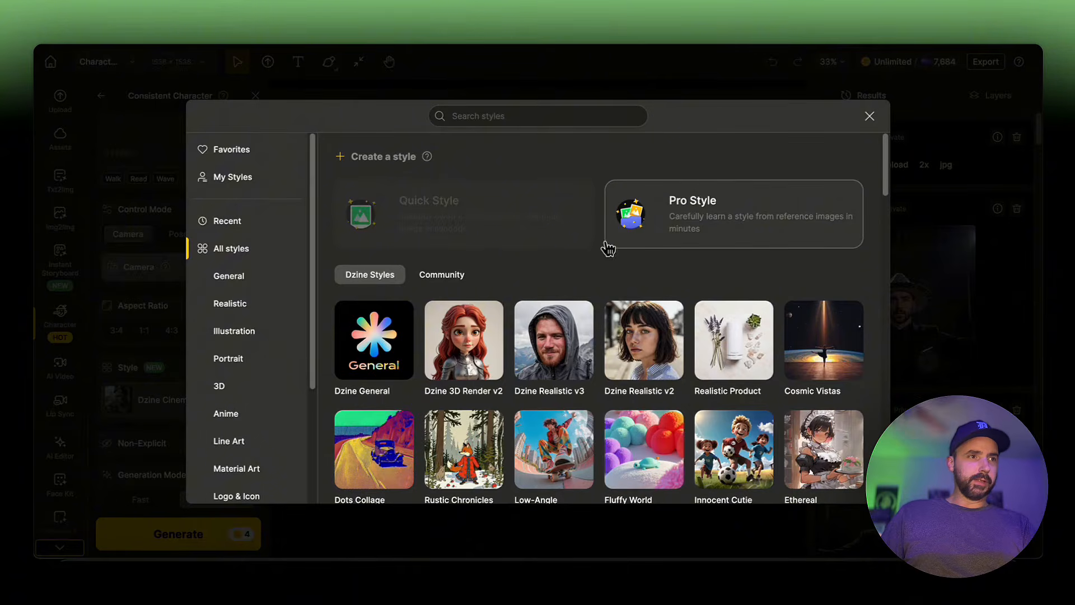
{"action": "left_click", "coordinate": [870, 116]}
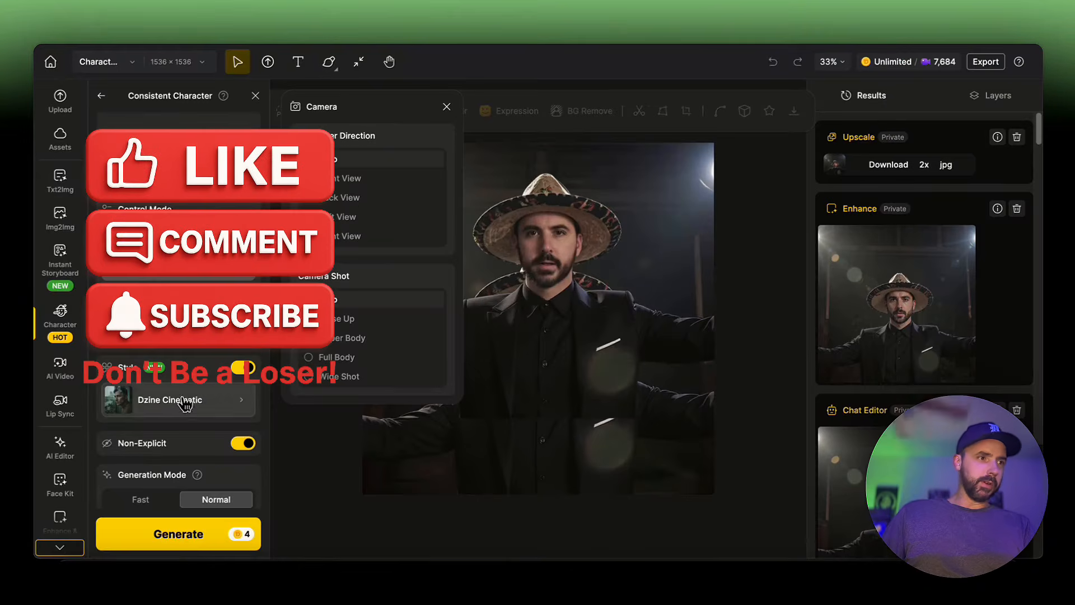
- Recheck the generation settings and the character prompt, and close the camera direction and shot options
{"action": "scroll", "coordinate": [196, 412], "scroll_direction": "down", "scroll_amount": 1}
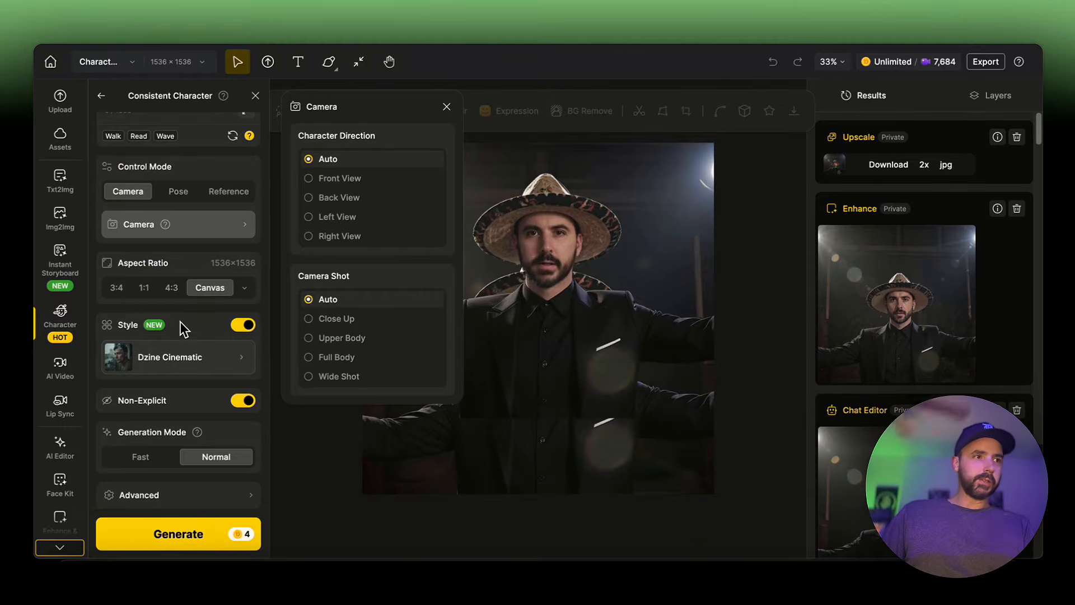
{"action": "scroll", "coordinate": [180, 324], "scroll_direction": "up", "scroll_amount": 5}
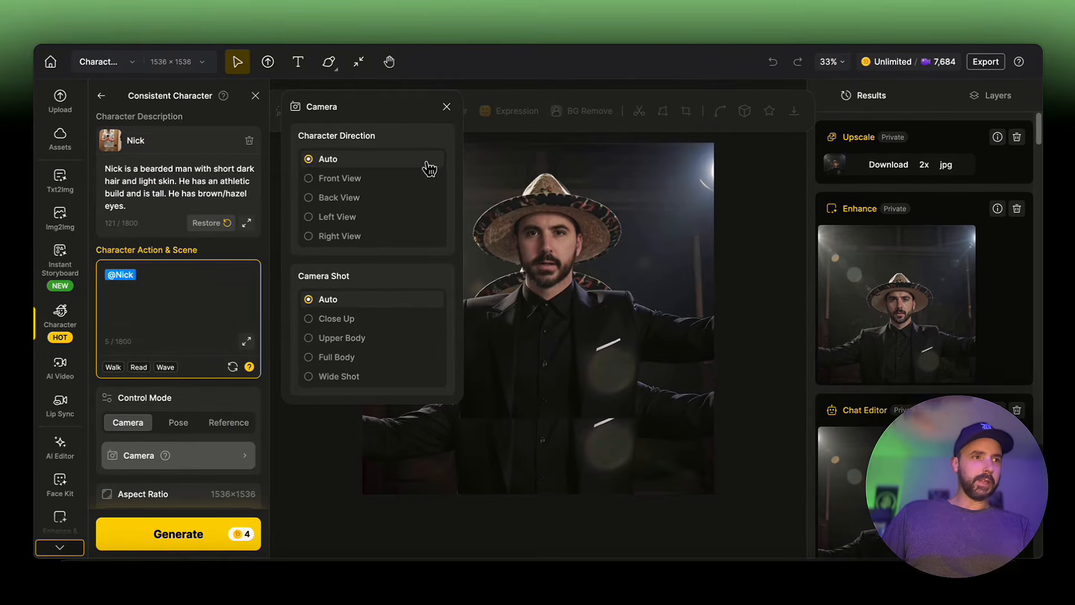
{"action": "left_click", "coordinate": [446, 106]}
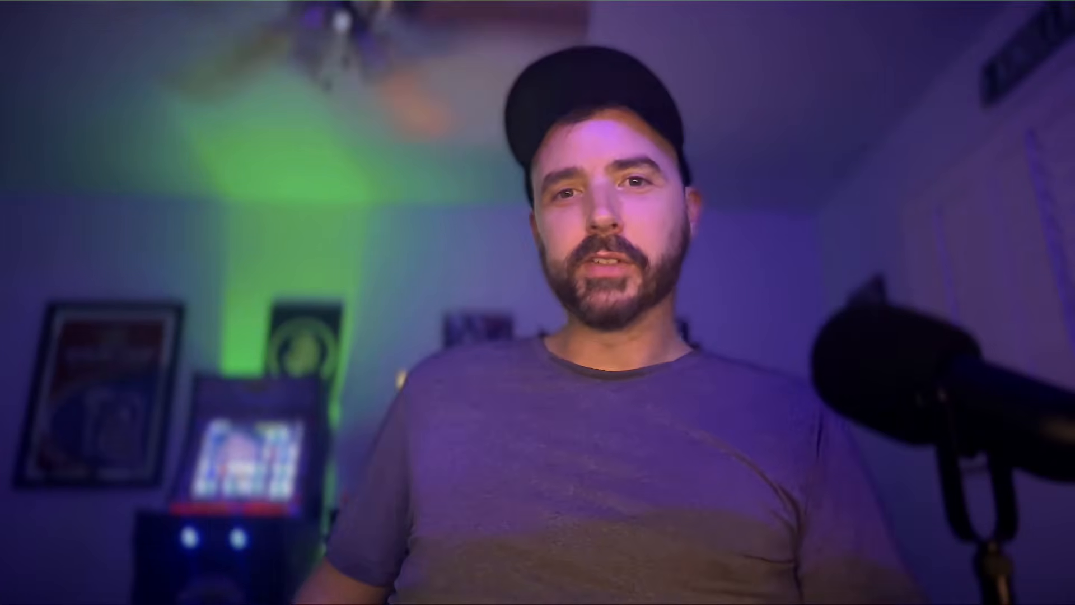